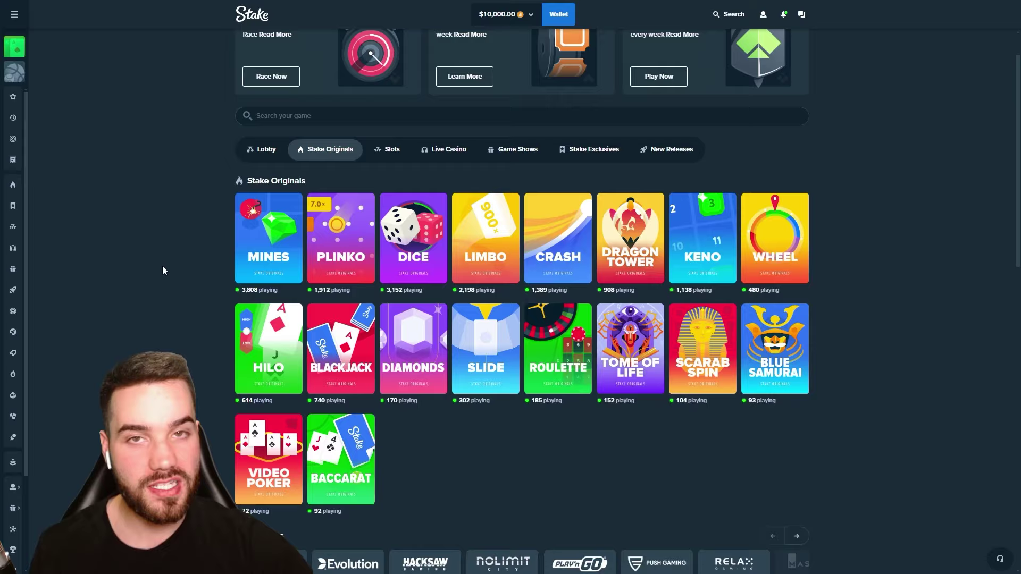
- Open HILO with Live Stats closed and set a $1,000 bet amount
click(245, 343)
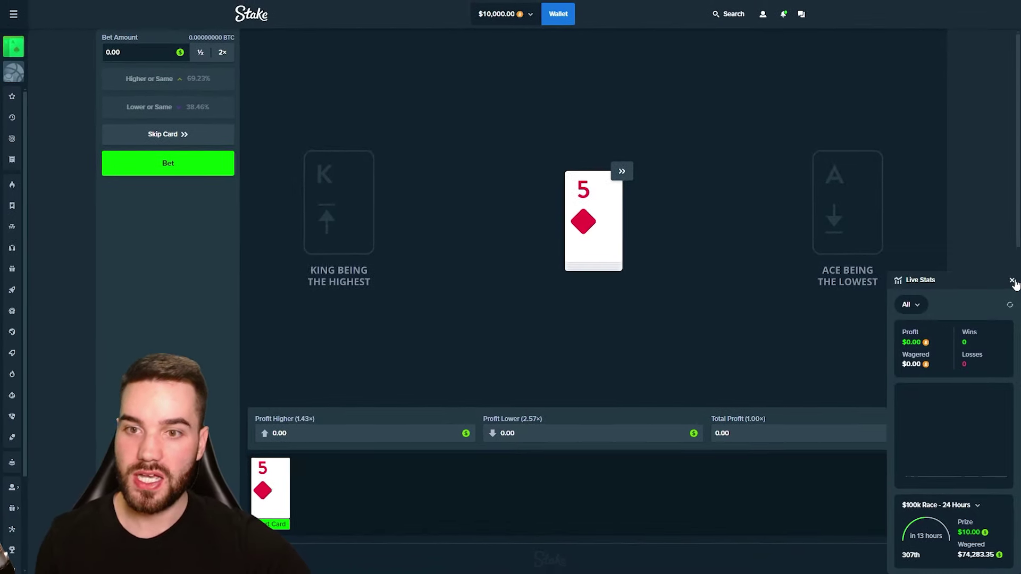
click(1012, 282)
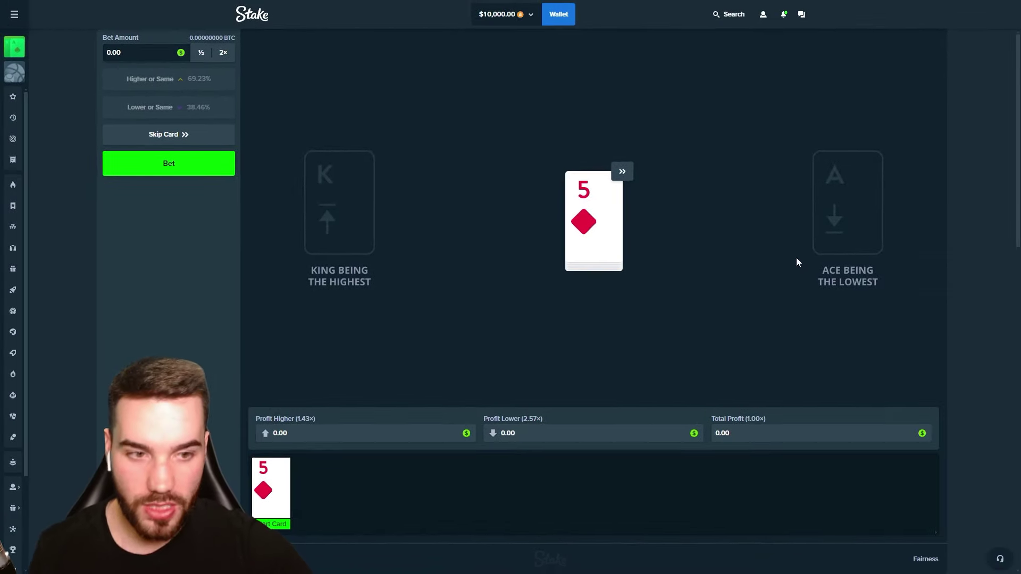
double_click(160, 46)
text(0)
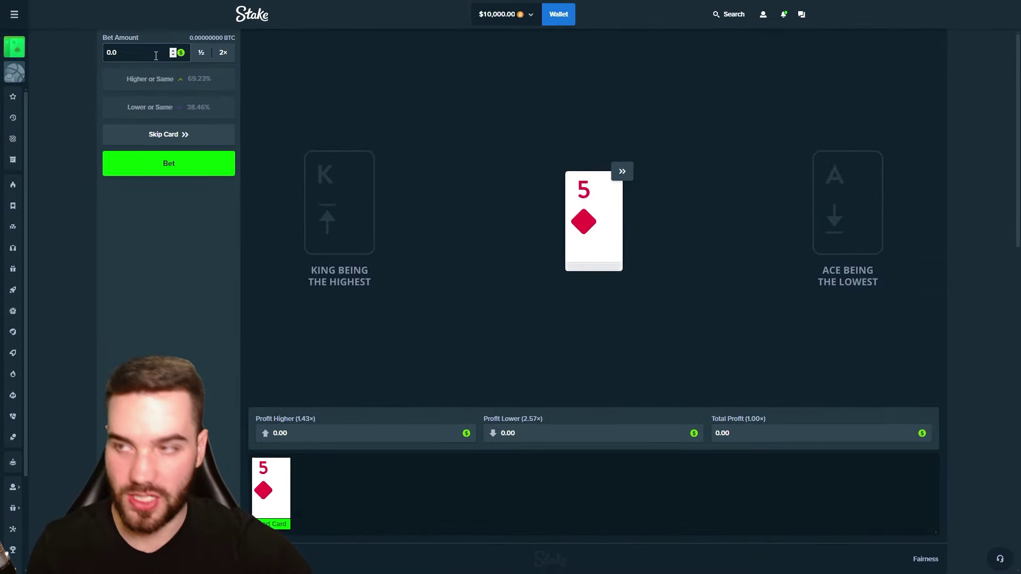
text(1000)
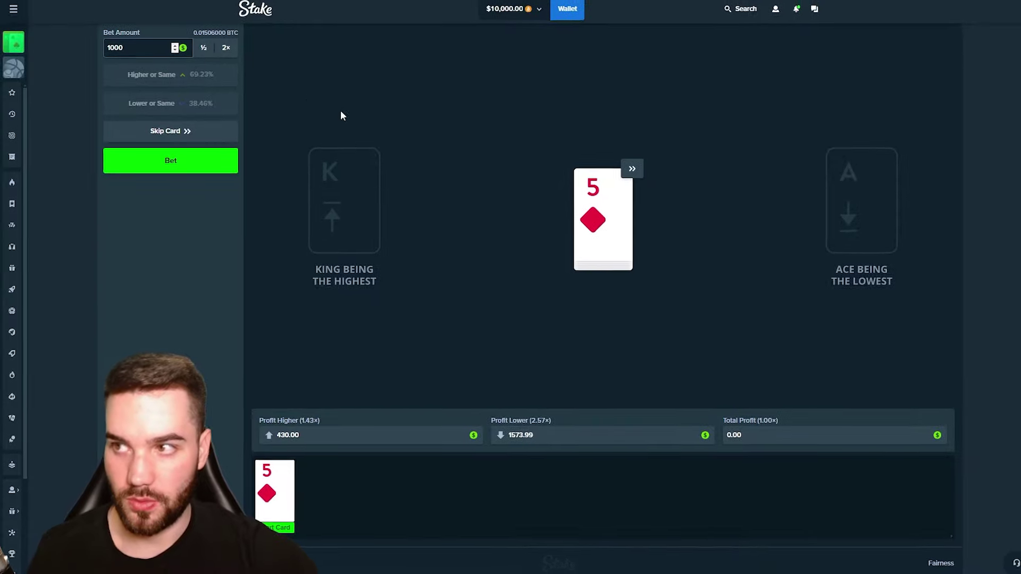
click(340, 116)
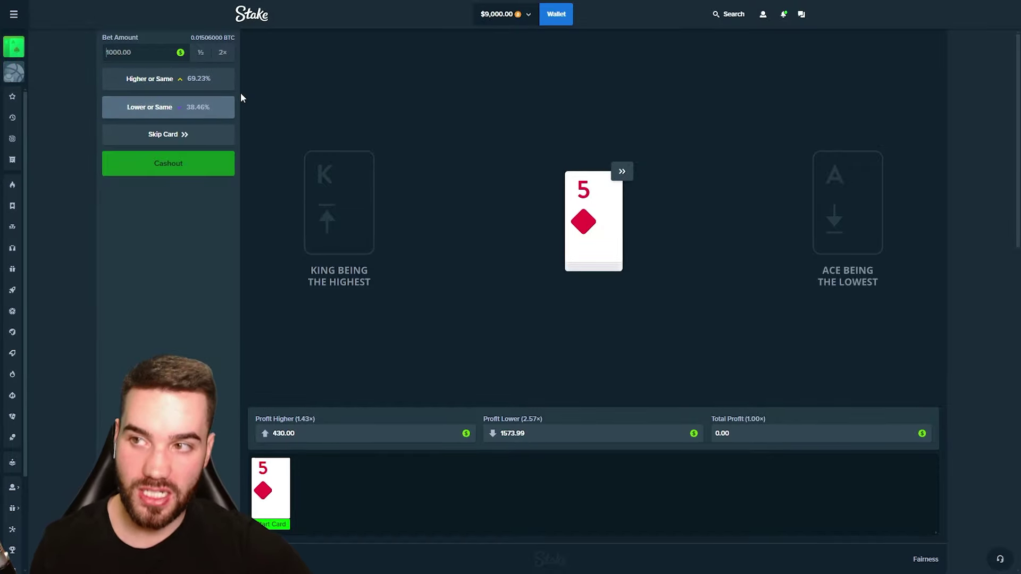
- Play $1,000 HILO rounds, guessing higher or lower after the 2, 10, ace, queen and 5
click(220, 87)
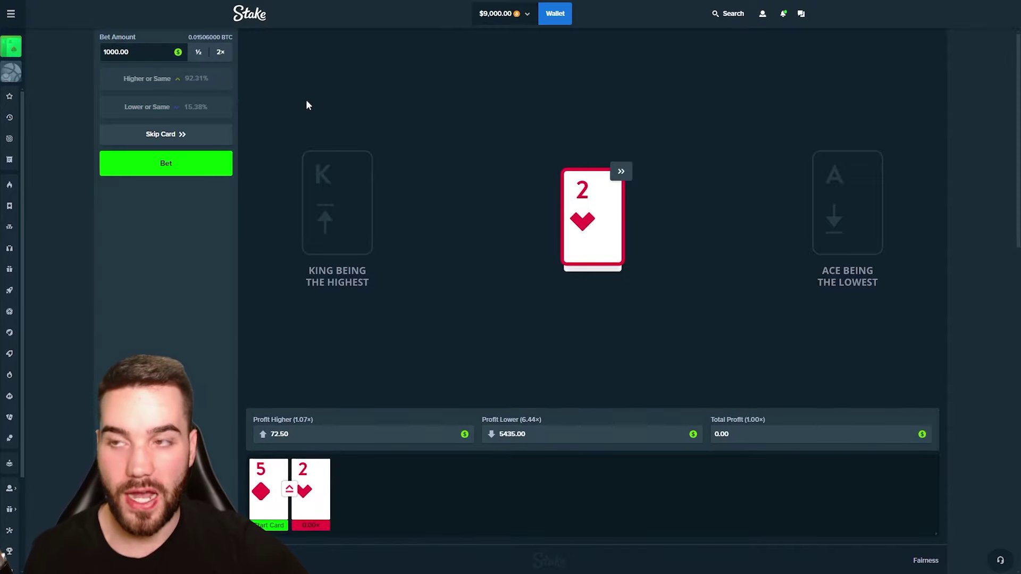
click(200, 162)
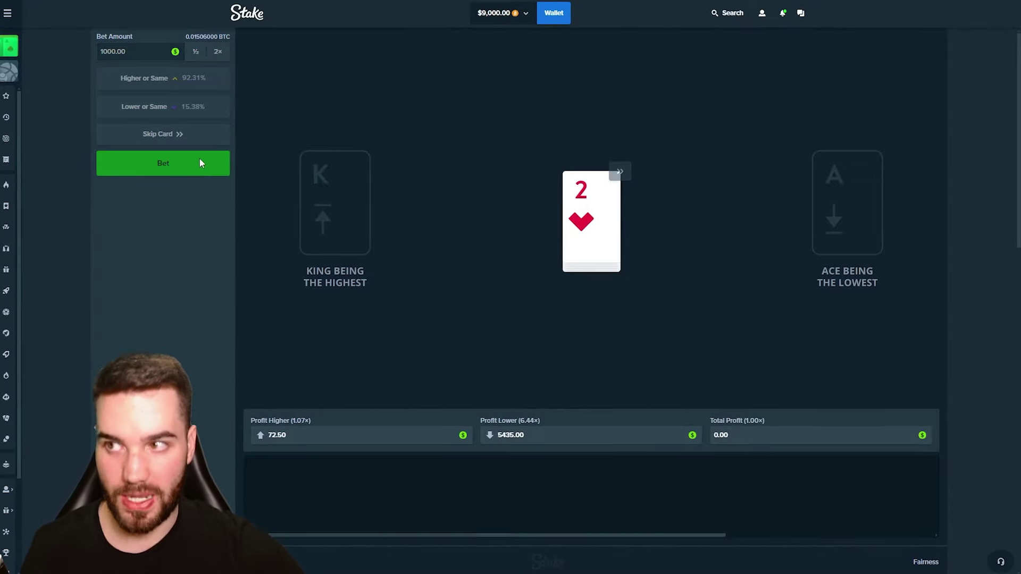
click(184, 83)
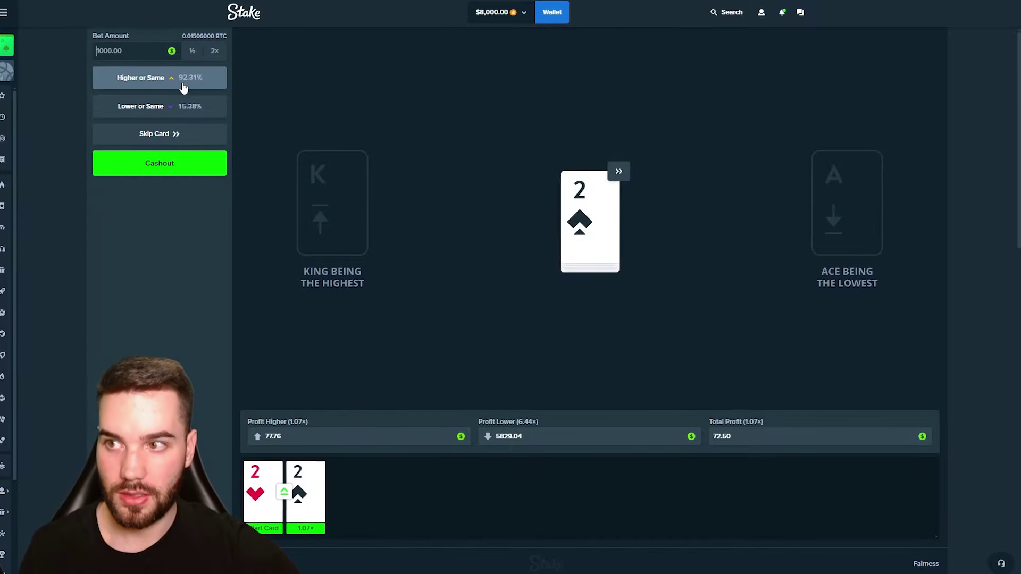
click(182, 86)
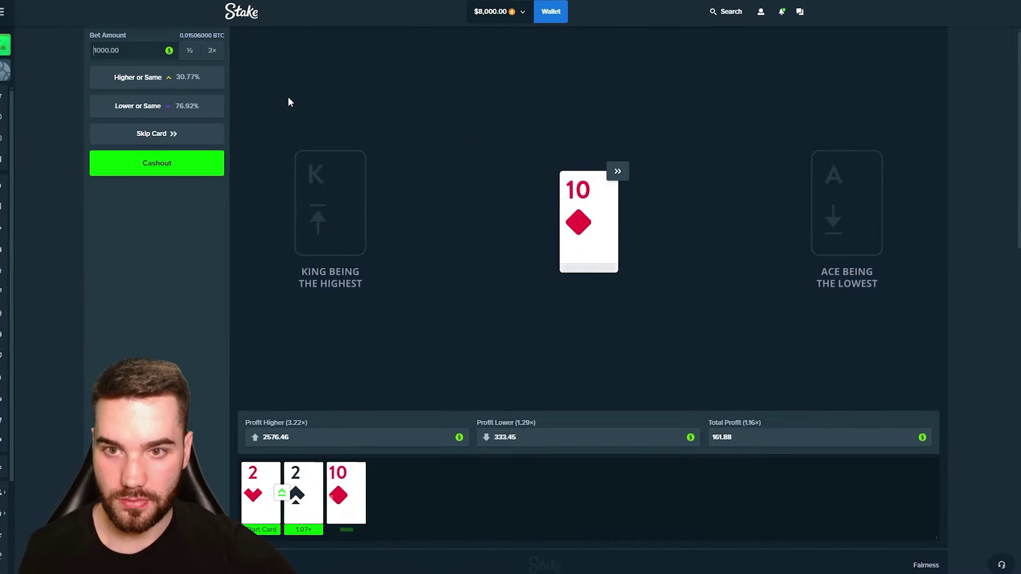
click(204, 112)
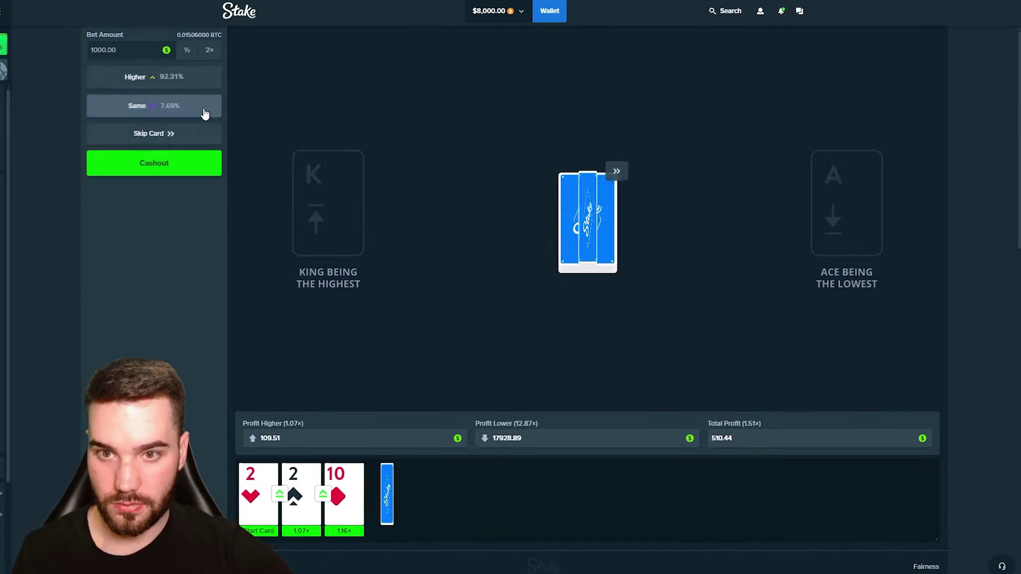
click(193, 76)
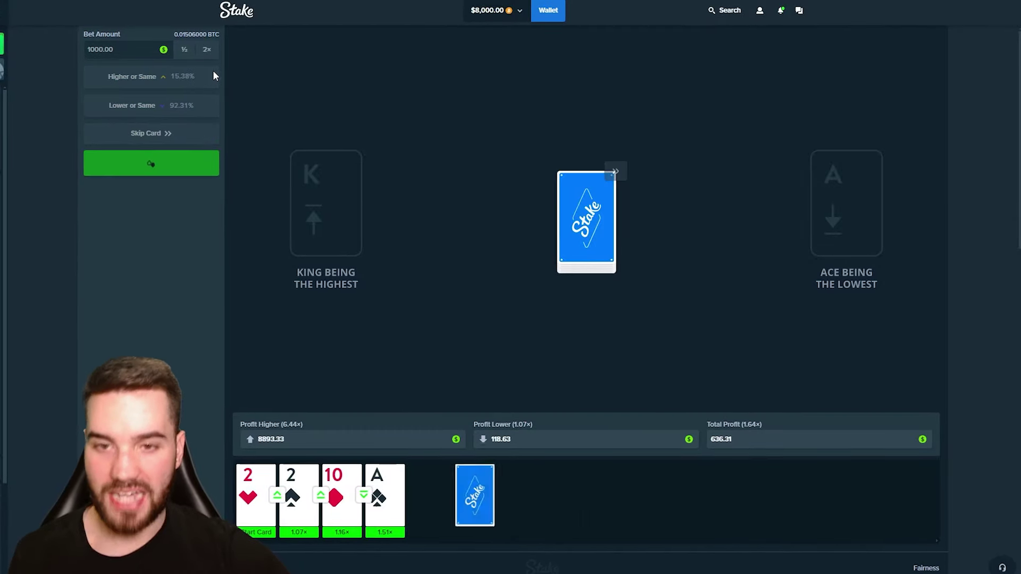
click(198, 106)
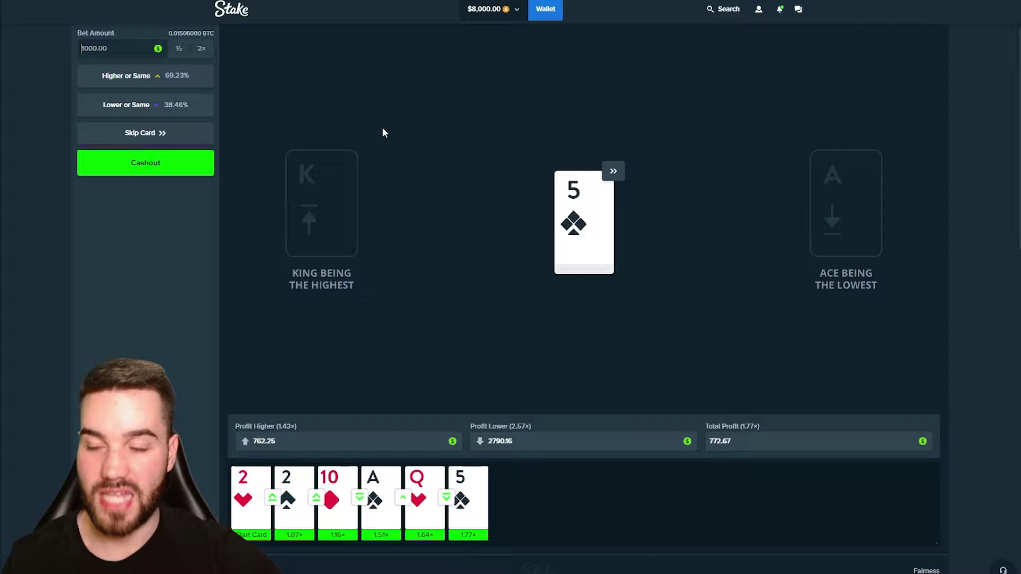
click(205, 80)
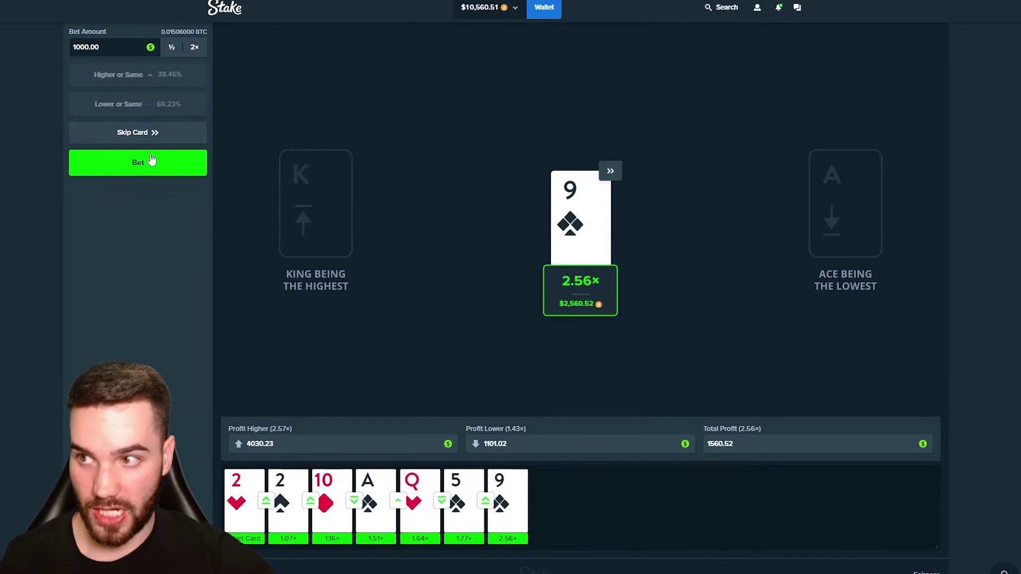
- Play a round from a 9, guess lower then higher, and cash out at 1.86× for $1,859
click(152, 163)
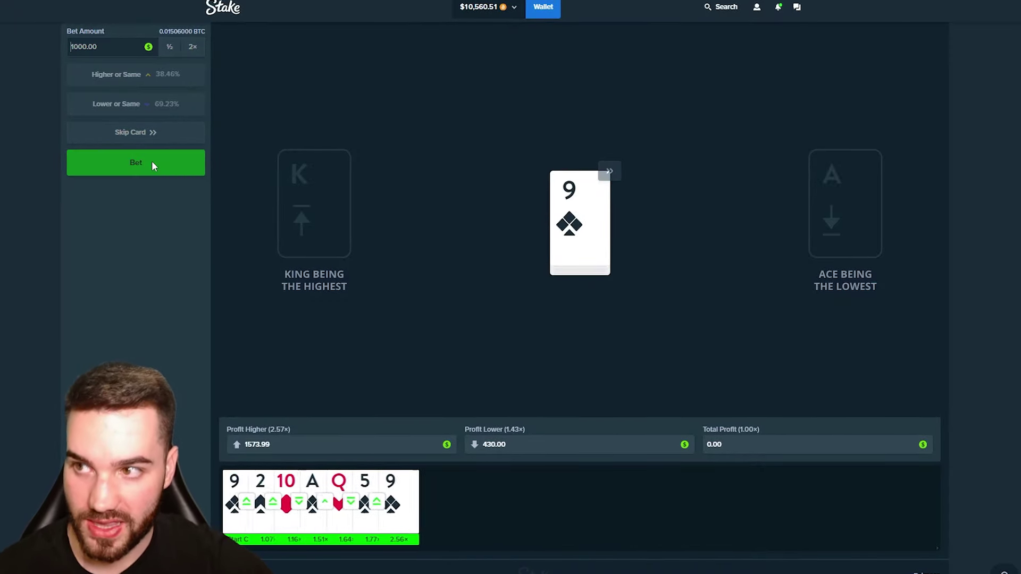
click(156, 108)
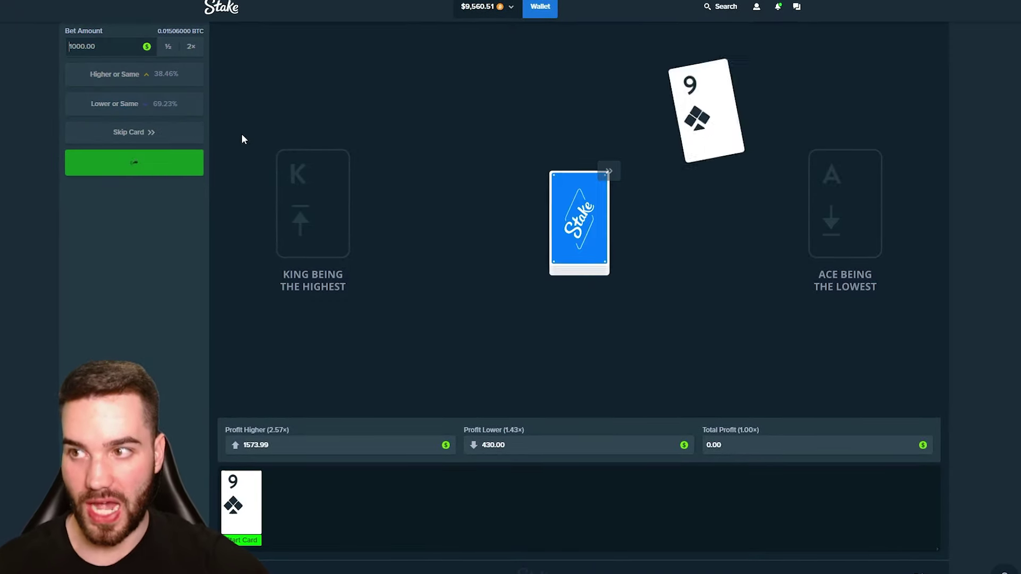
click(165, 77)
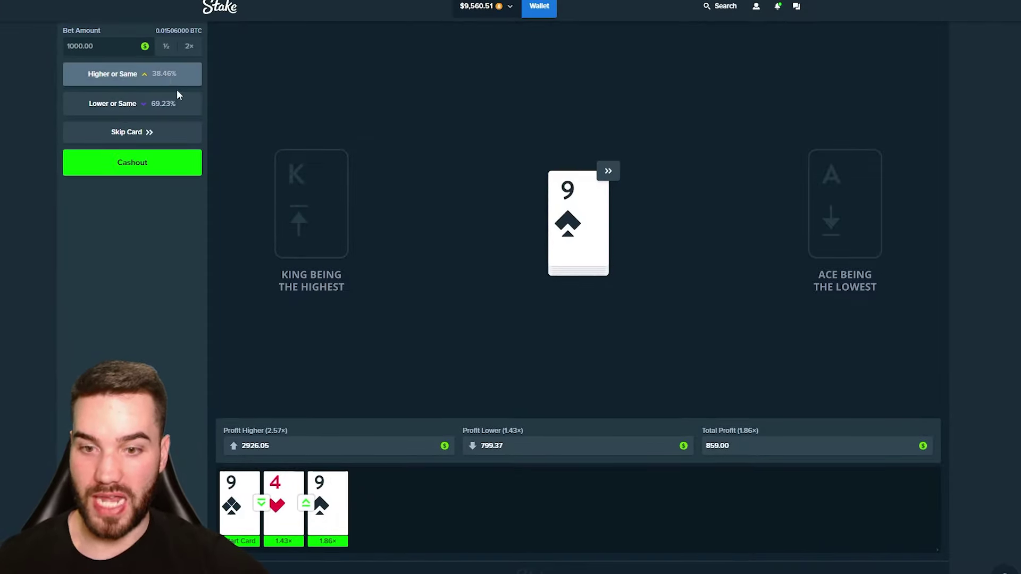
click(189, 173)
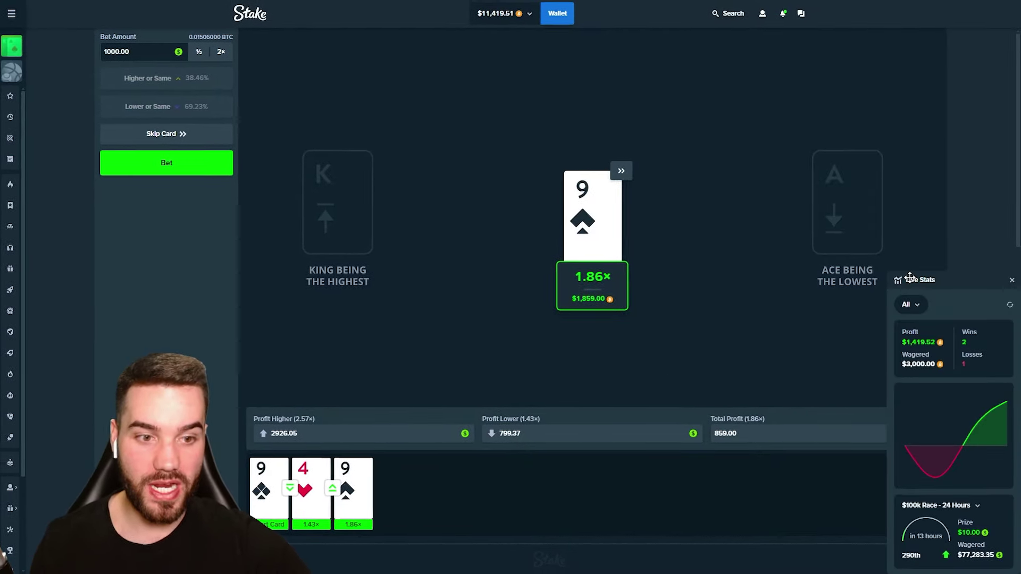
click(1011, 279)
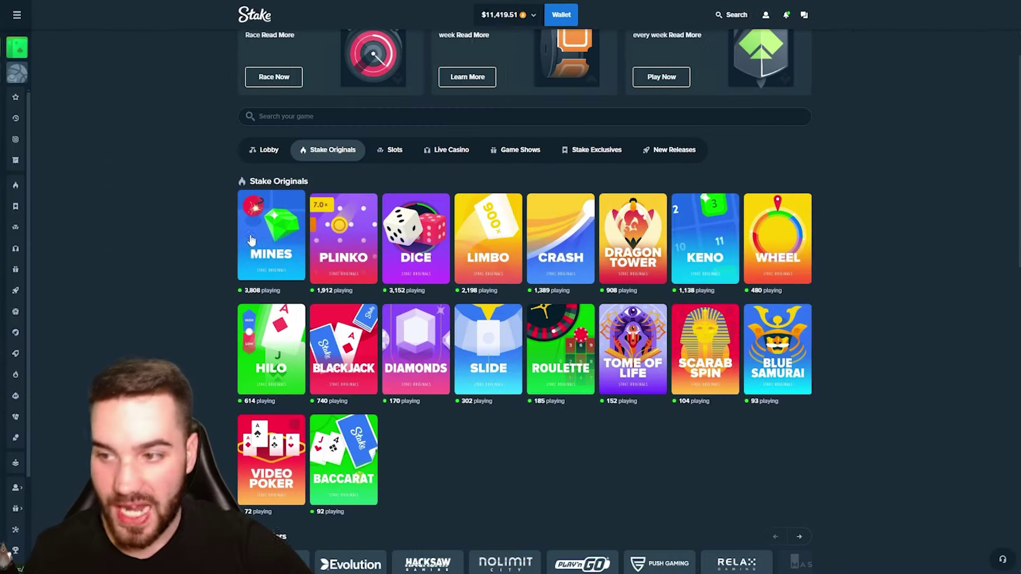
- Open Mines, set 4 mines, and start a $1,000 round
click(251, 240)
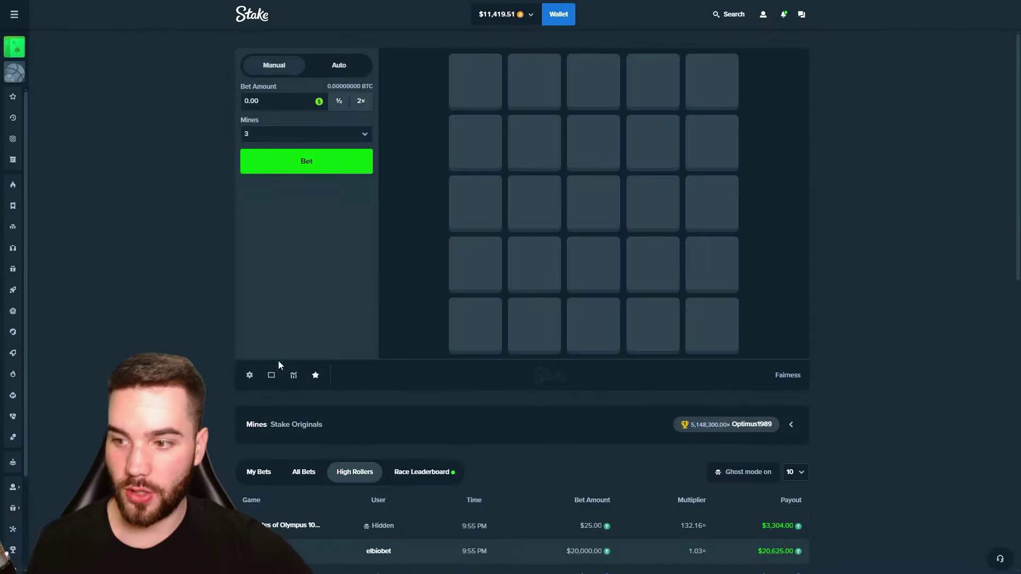
text(1000)
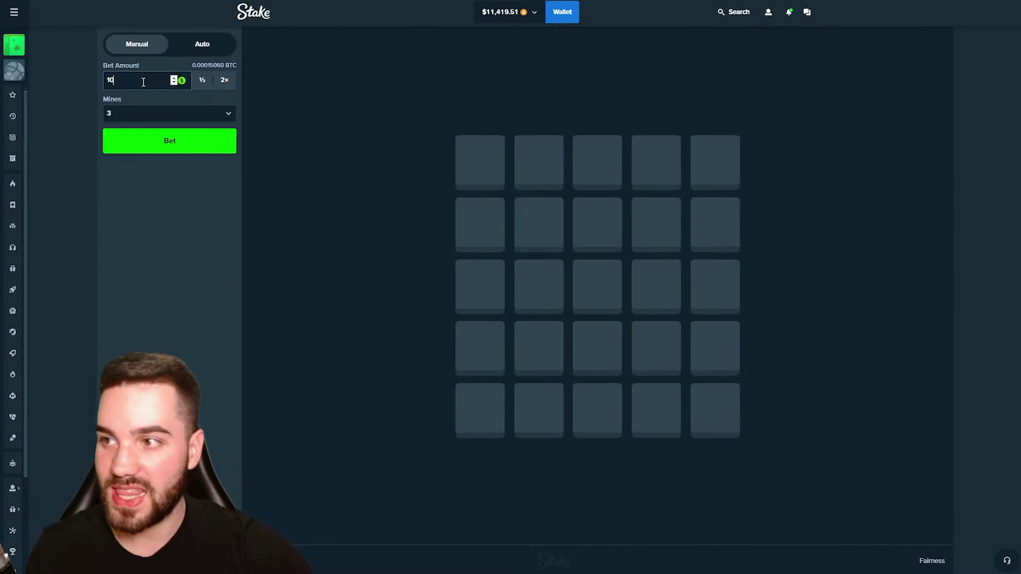
click(143, 115)
click(138, 155)
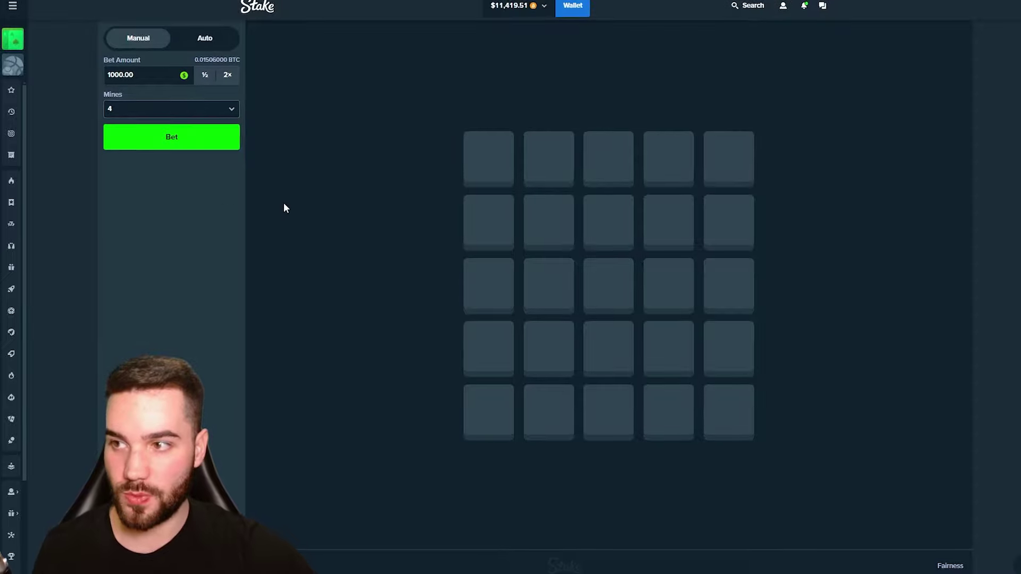
click(168, 142)
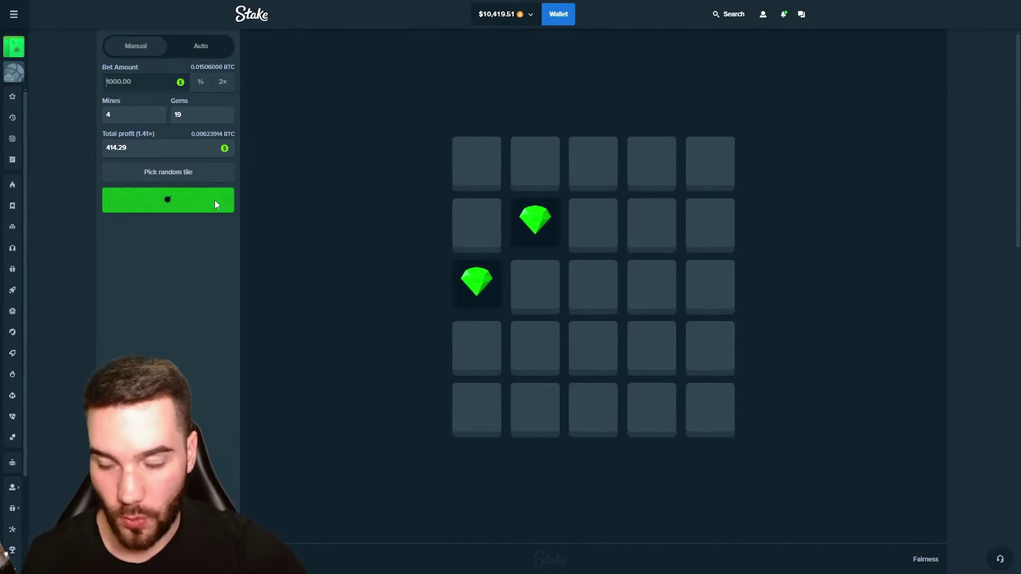
- Cash out a round at 1.41×, then start another and uncover bottom-right tiles
click(197, 144)
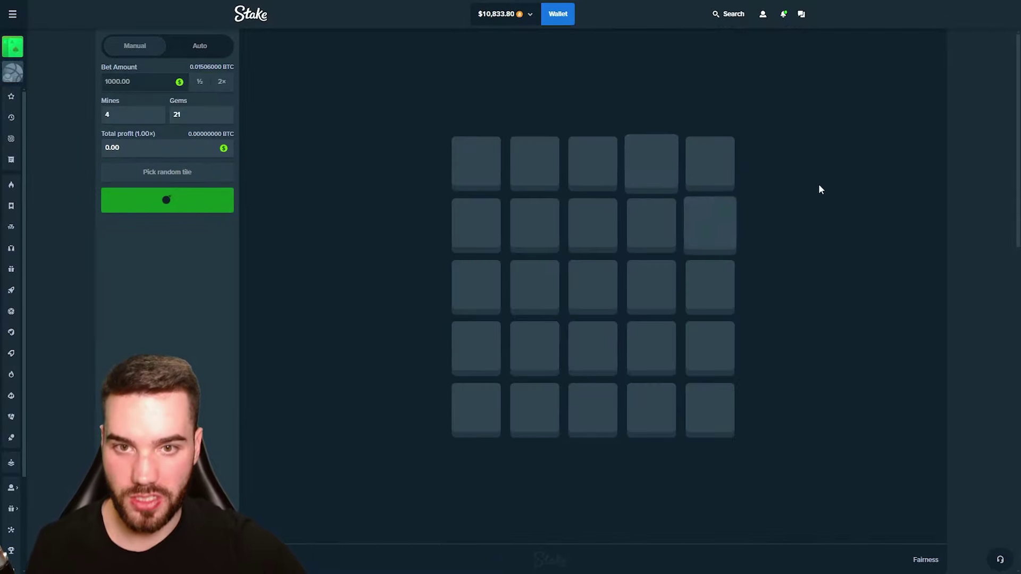
click(189, 206)
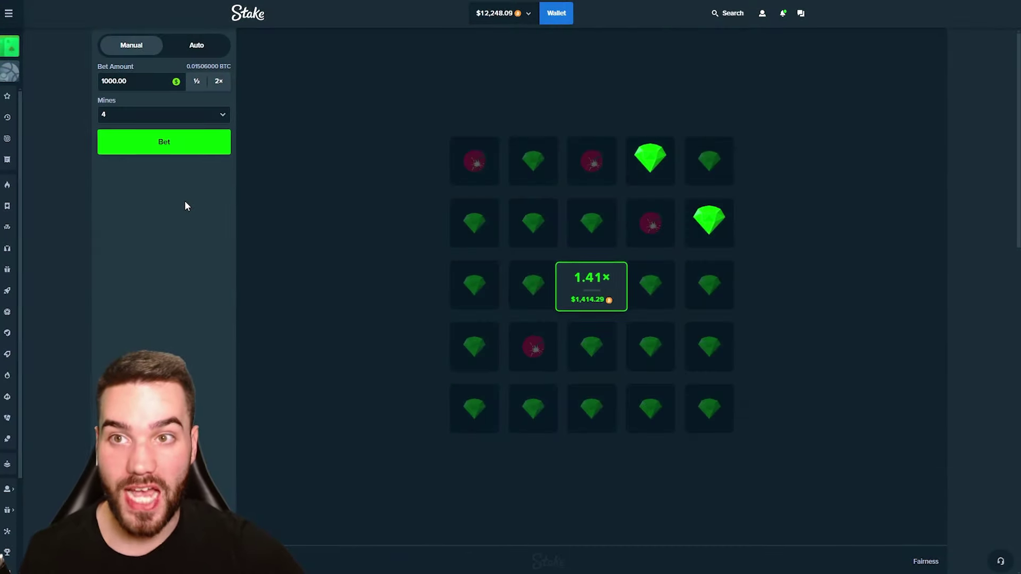
click(185, 150)
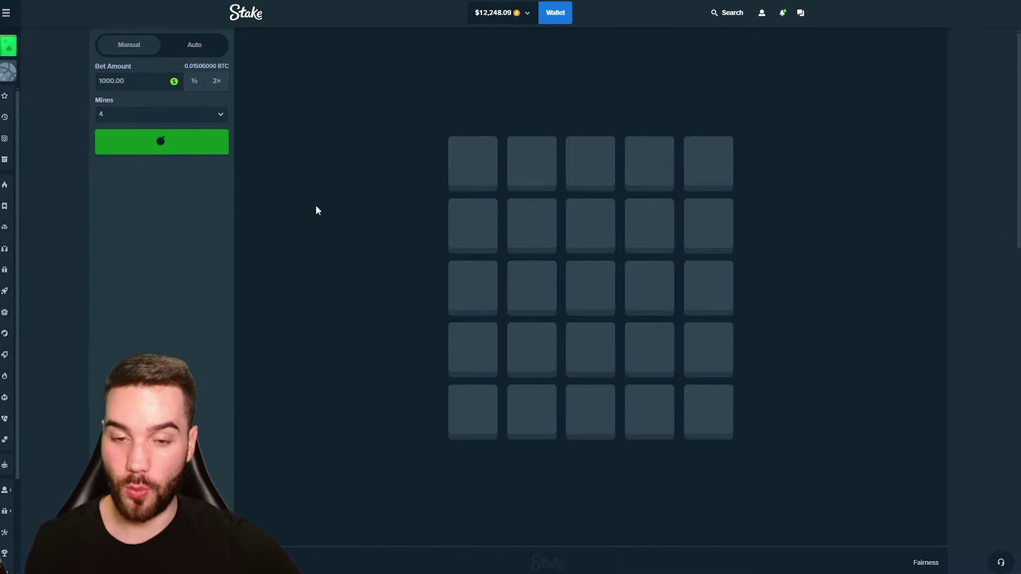
click(648, 408)
click(708, 410)
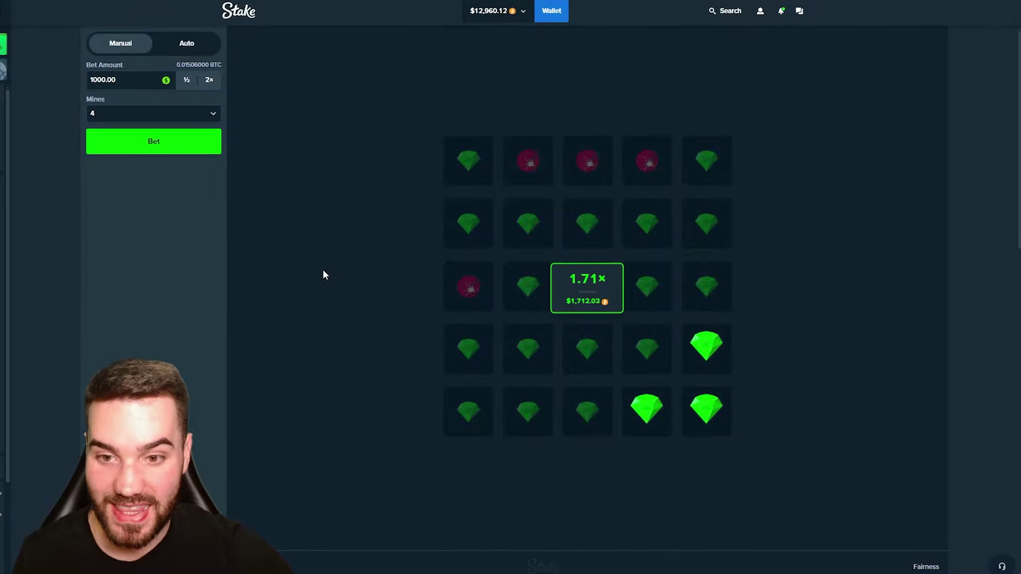
- Switch to 5 mines and play a $1,000 round, uncovering a top-row tile
click(168, 114)
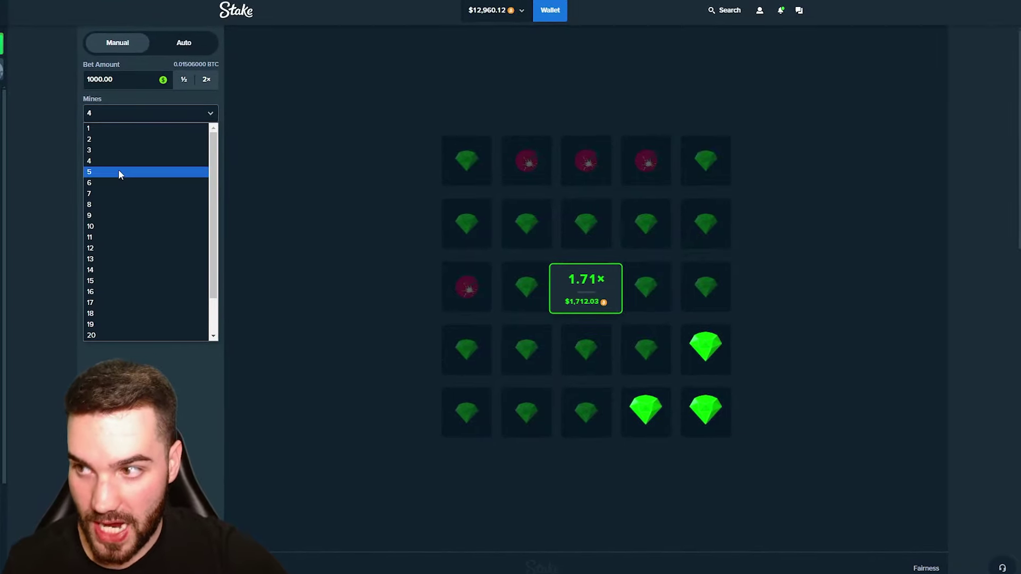
click(120, 172)
click(172, 149)
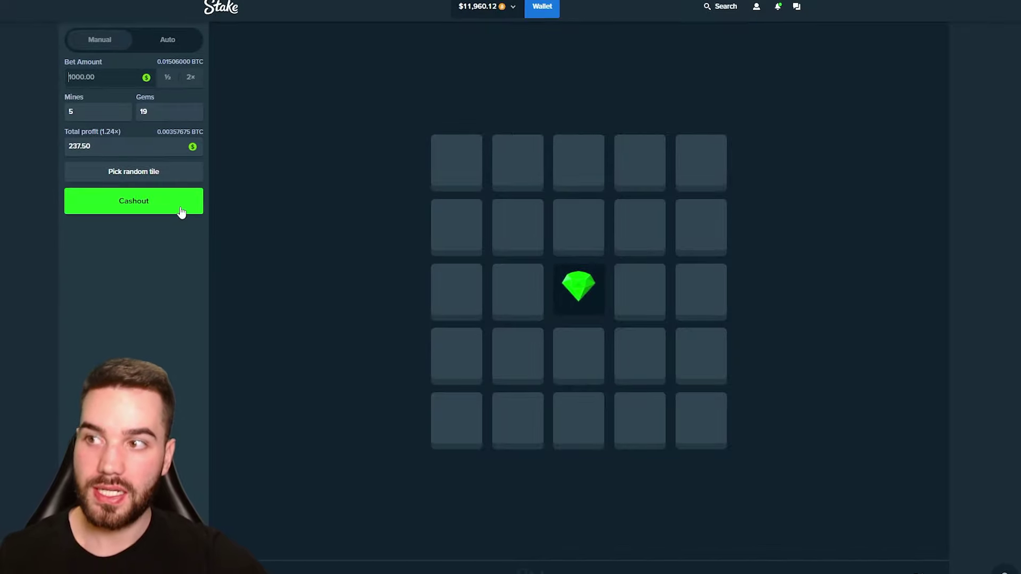
click(638, 168)
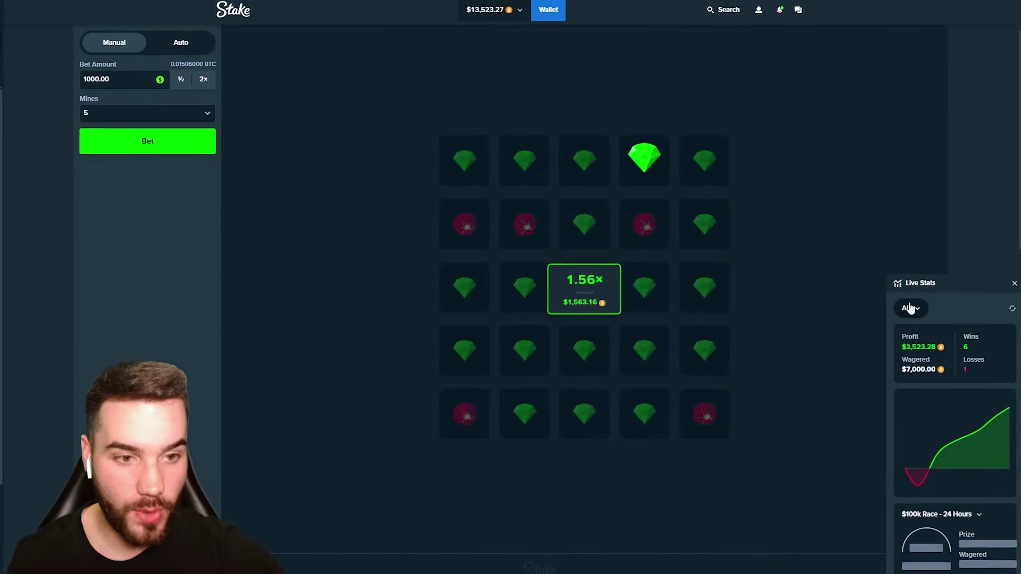
- Filter Live Stats to show bets and choose which game's stats to display
click(908, 306)
click(910, 350)
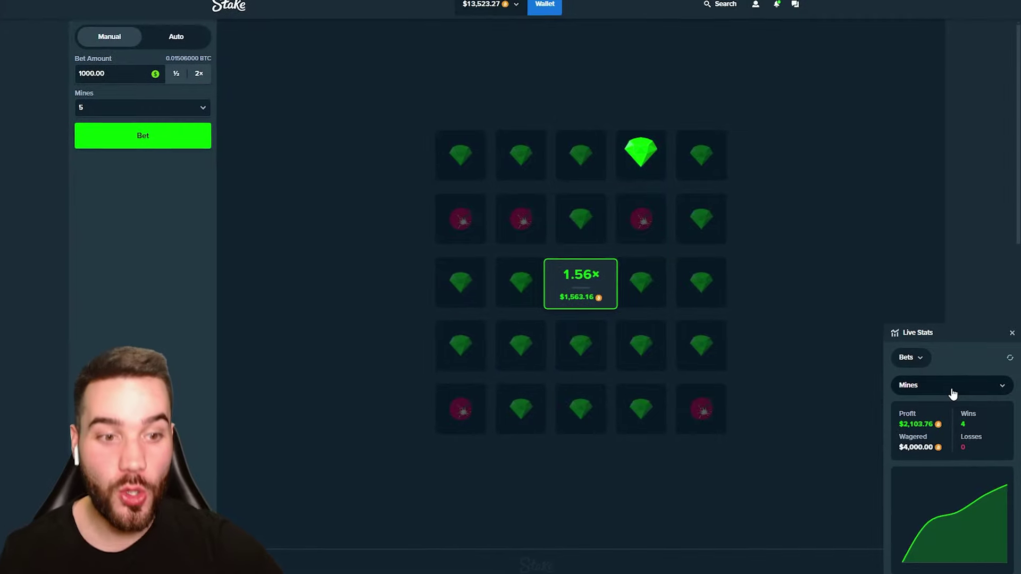
click(952, 390)
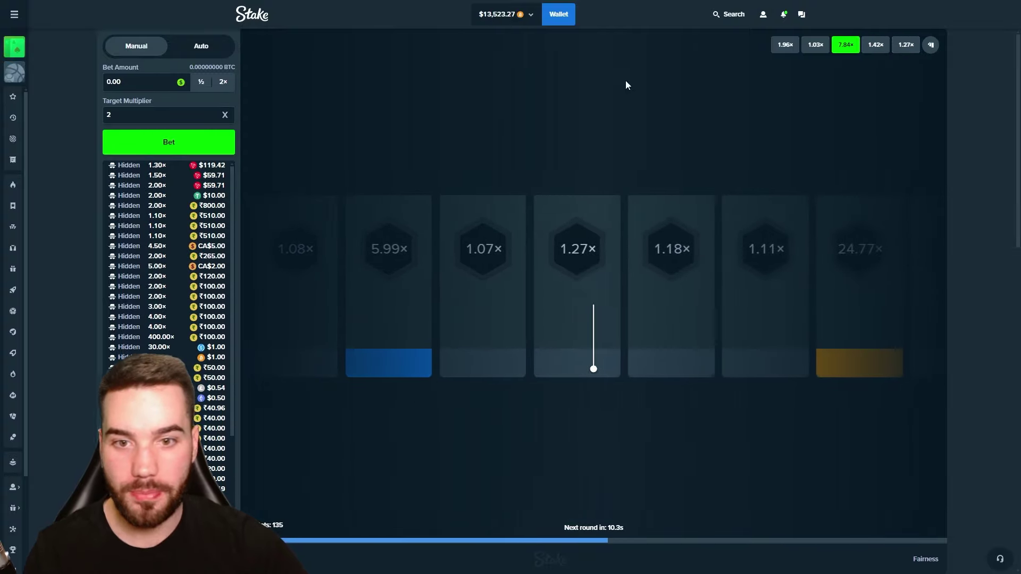
- Bet $1,000 on Slide, then keep betting on later rounds at a 1.5× target multiplier
click(135, 82)
text(1000)
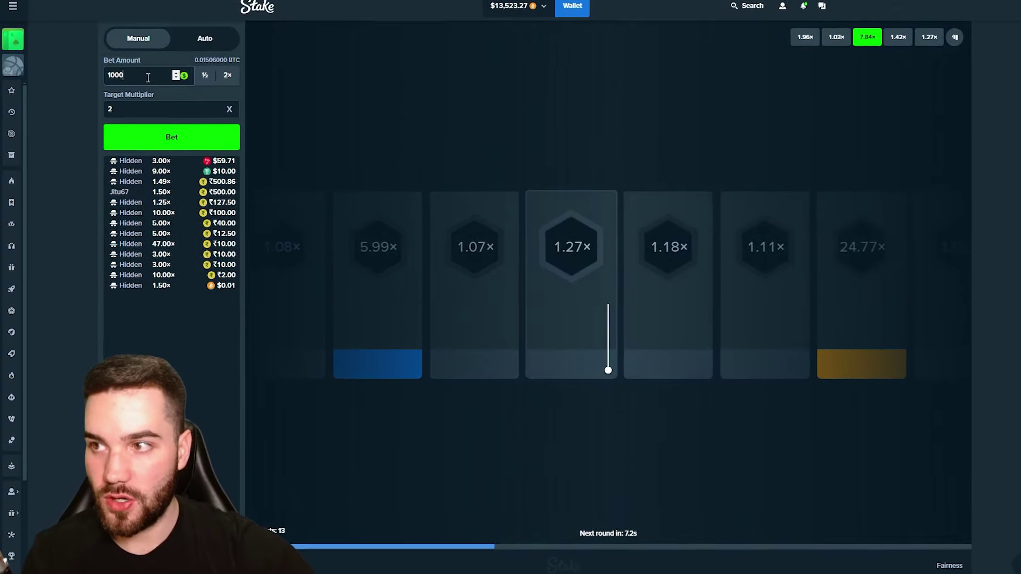
click(130, 138)
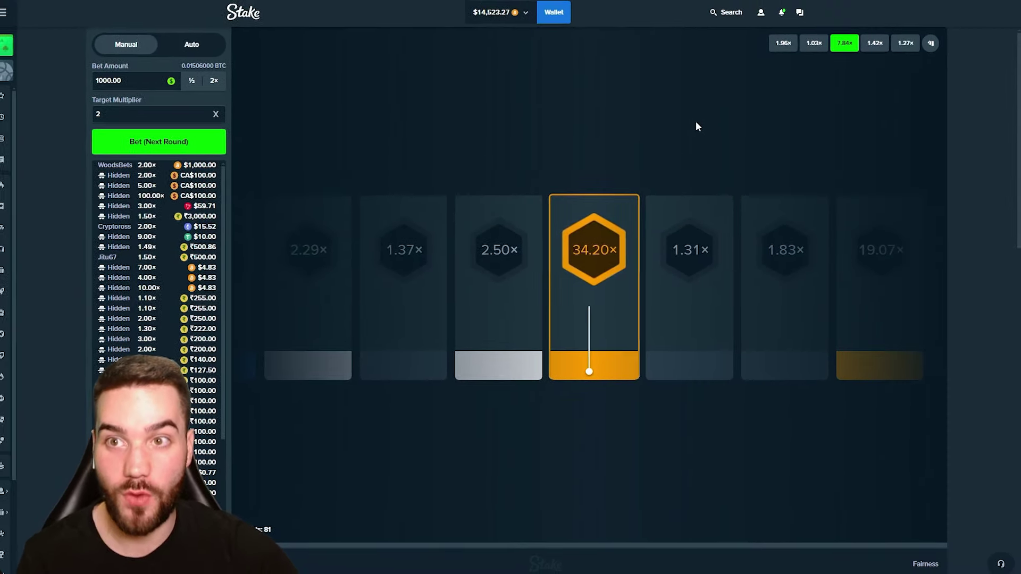
text(1.5)
click(155, 144)
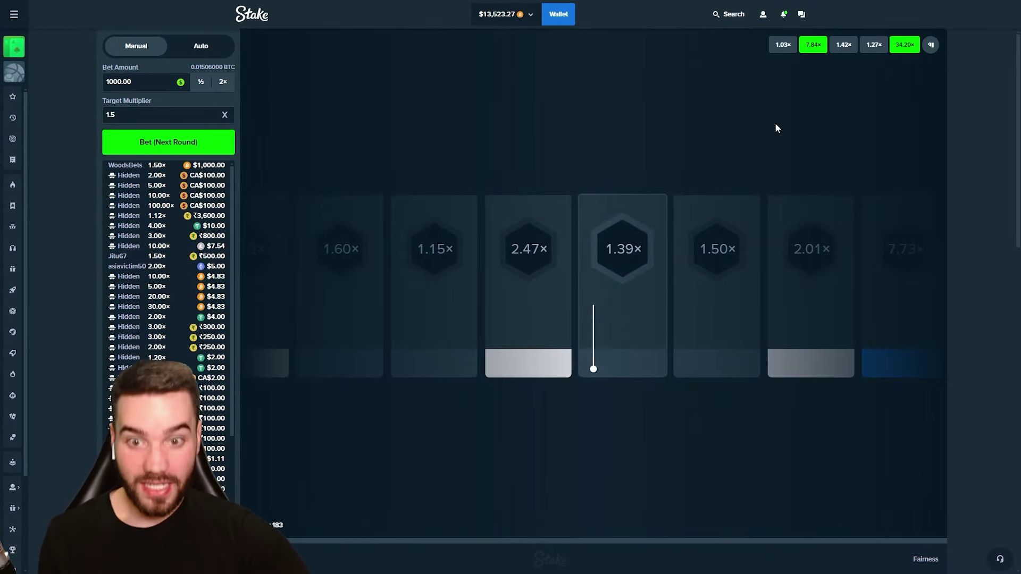
click(206, 145)
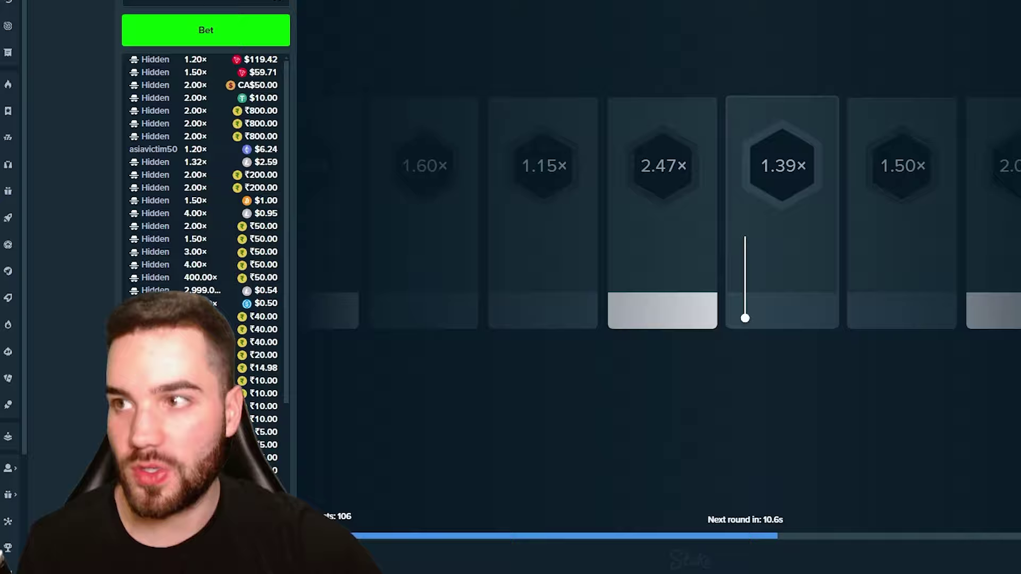
click(170, 141)
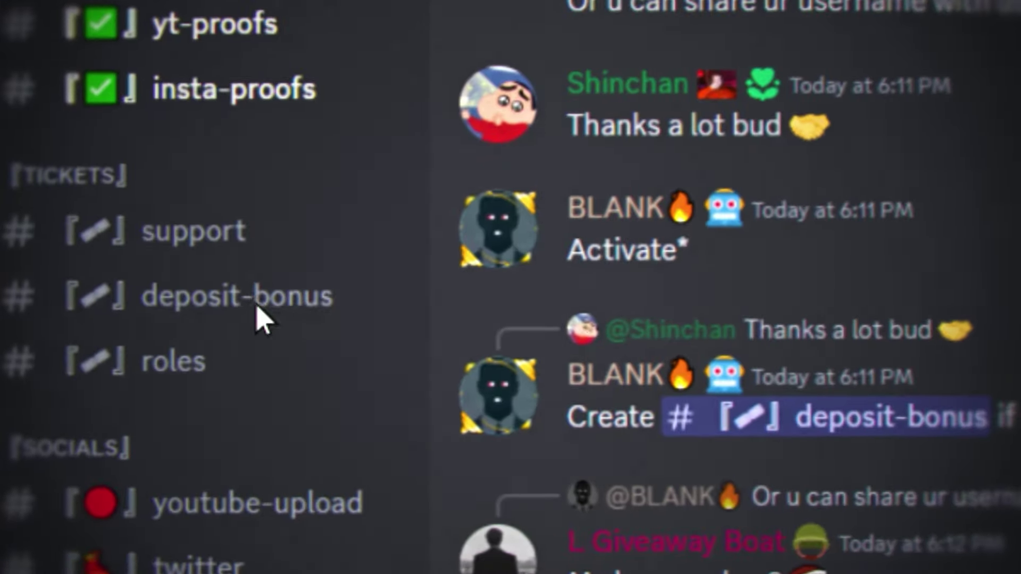
- Visit the deposit-bonus Discord channel, contact live support, and open the account menu for WOODSBETS
click(240, 300)
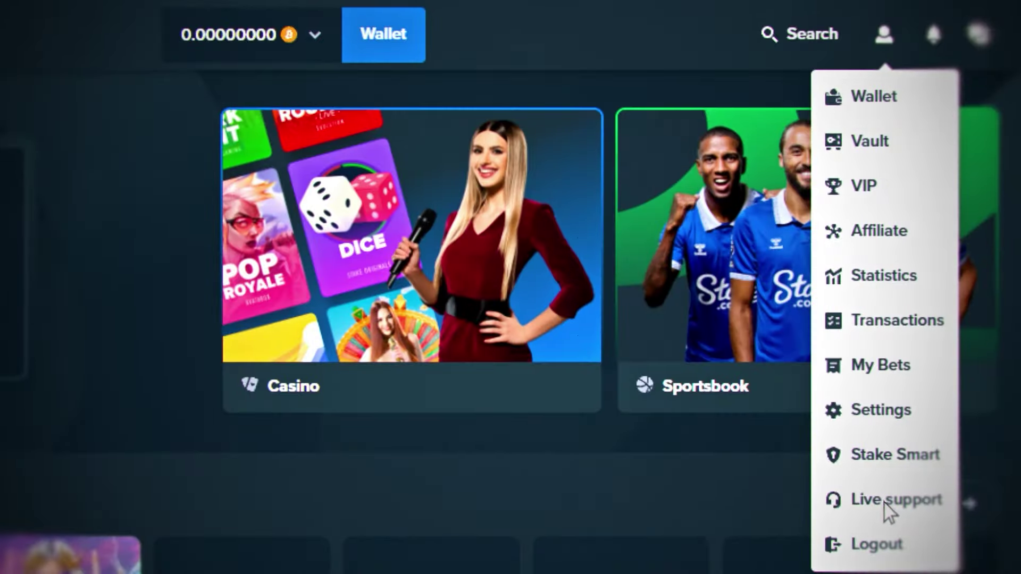
click(885, 508)
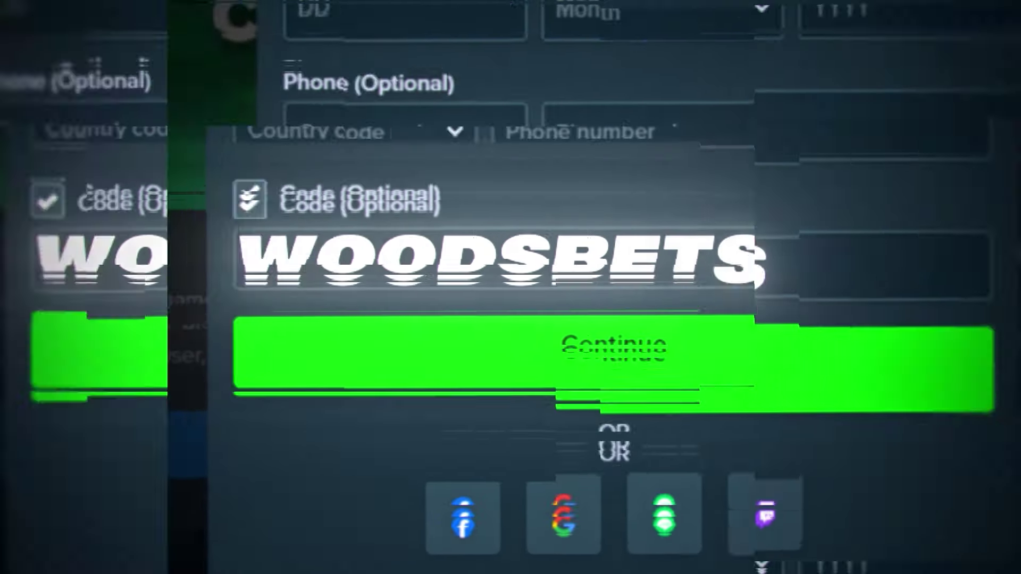
click(733, 24)
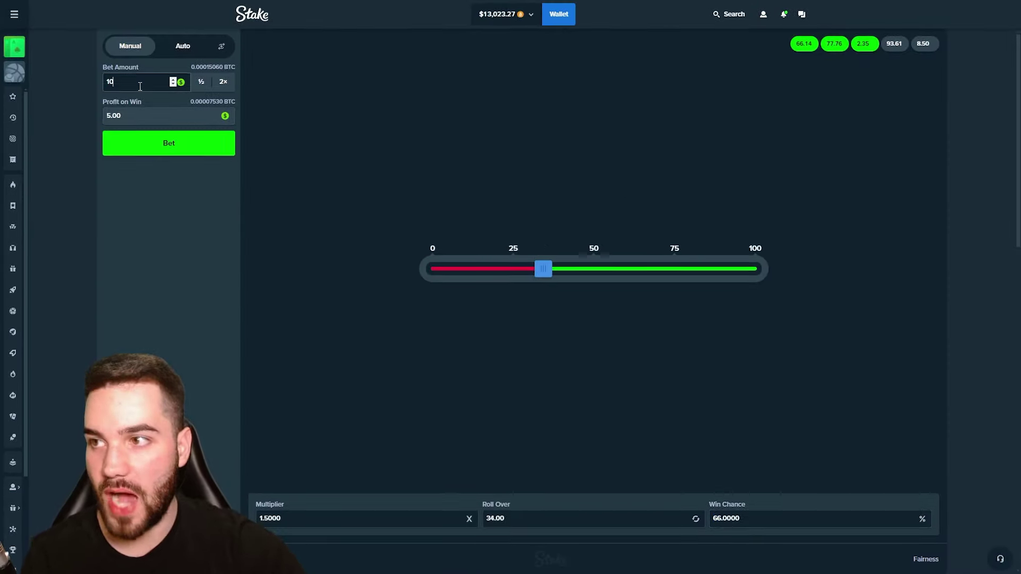
text(00)
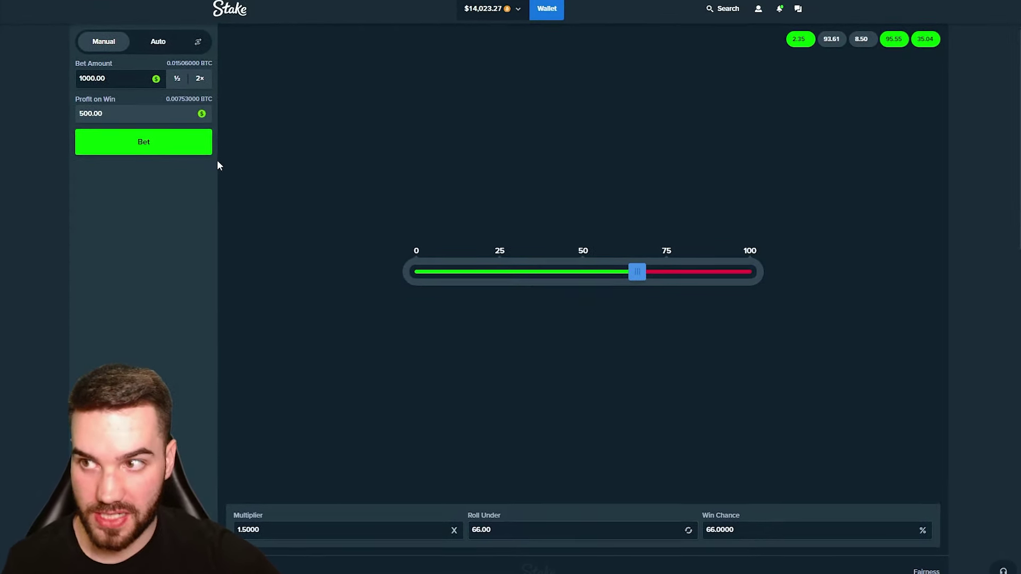
- Roll twelve $1,000 Dice bets at 1.5× multiplier with roll under 66
click(164, 148)
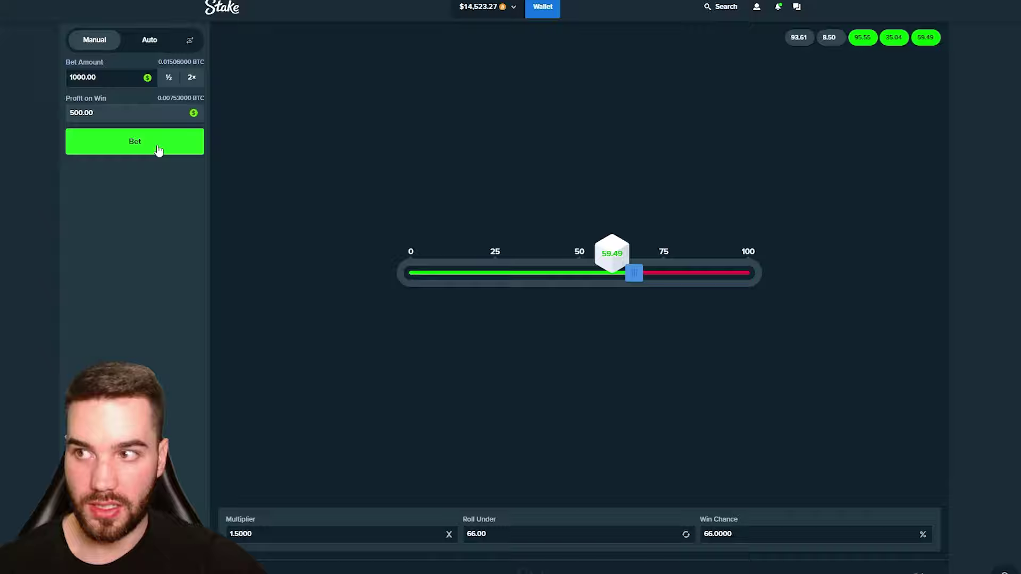
click(158, 149)
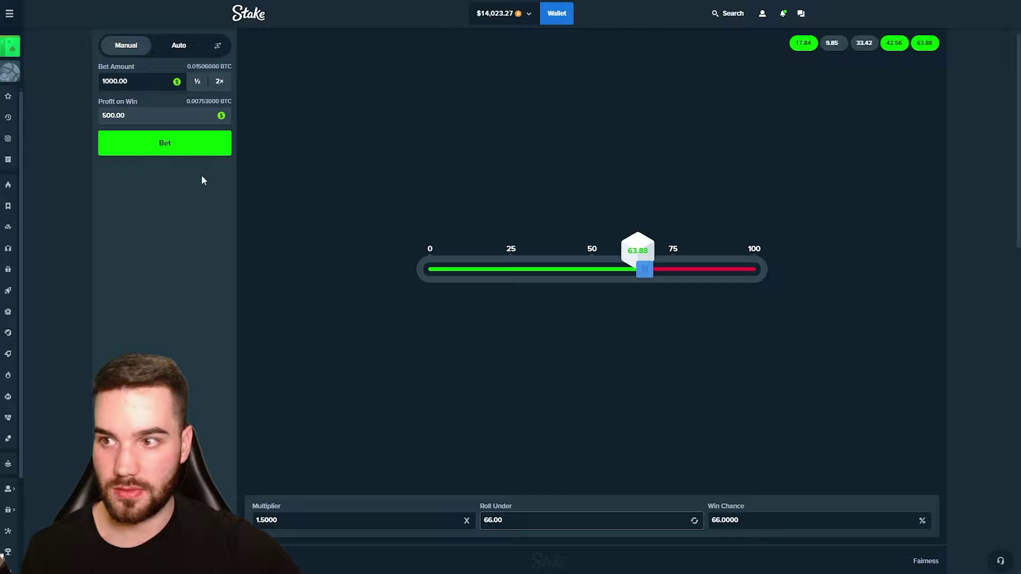
click(182, 151)
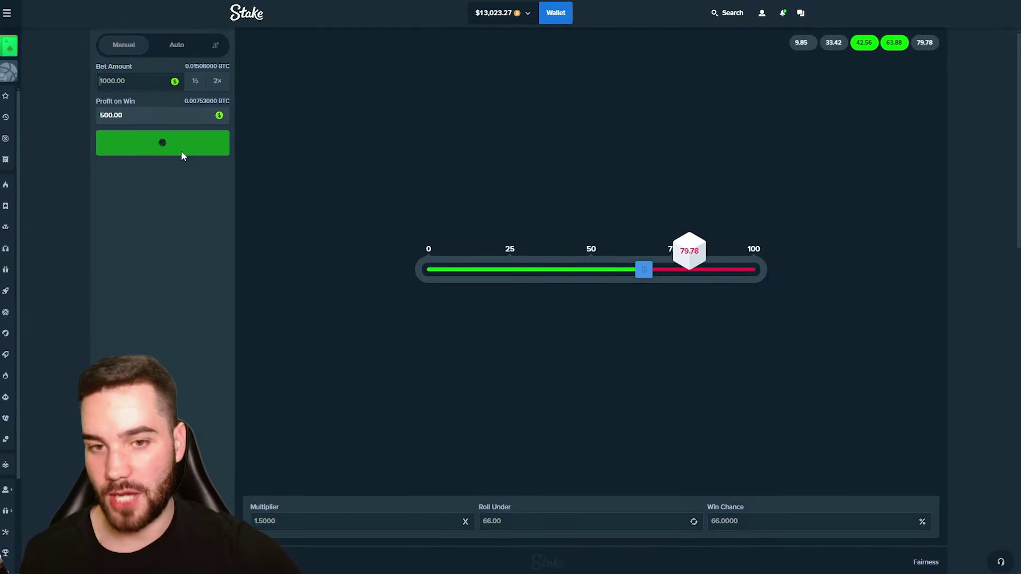
click(182, 151)
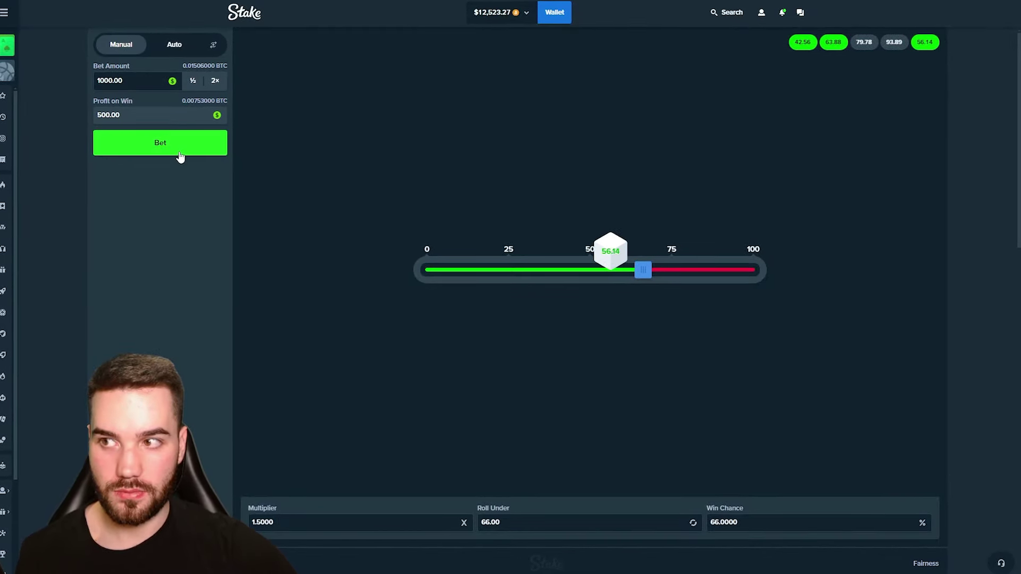
click(180, 153)
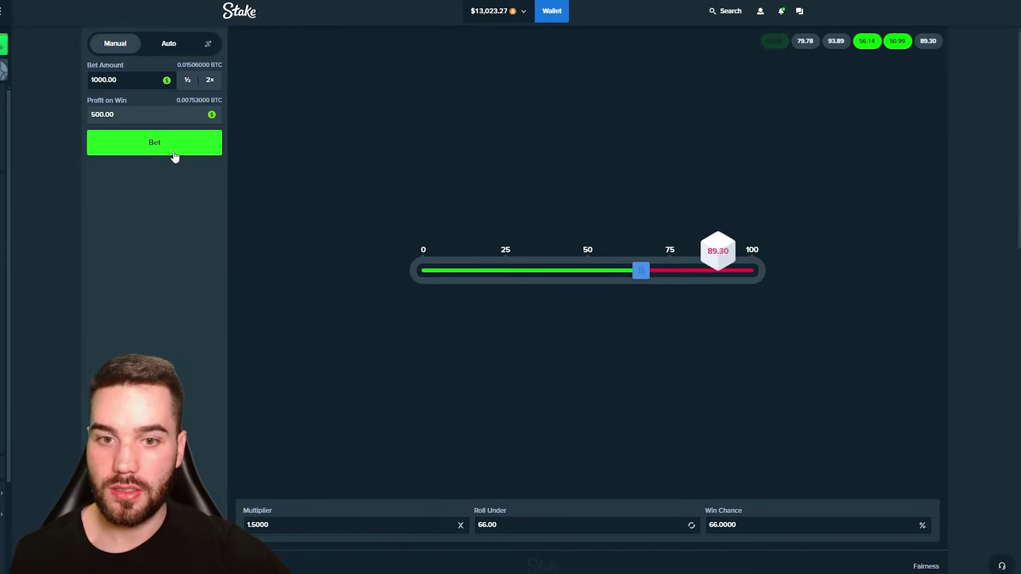
click(172, 155)
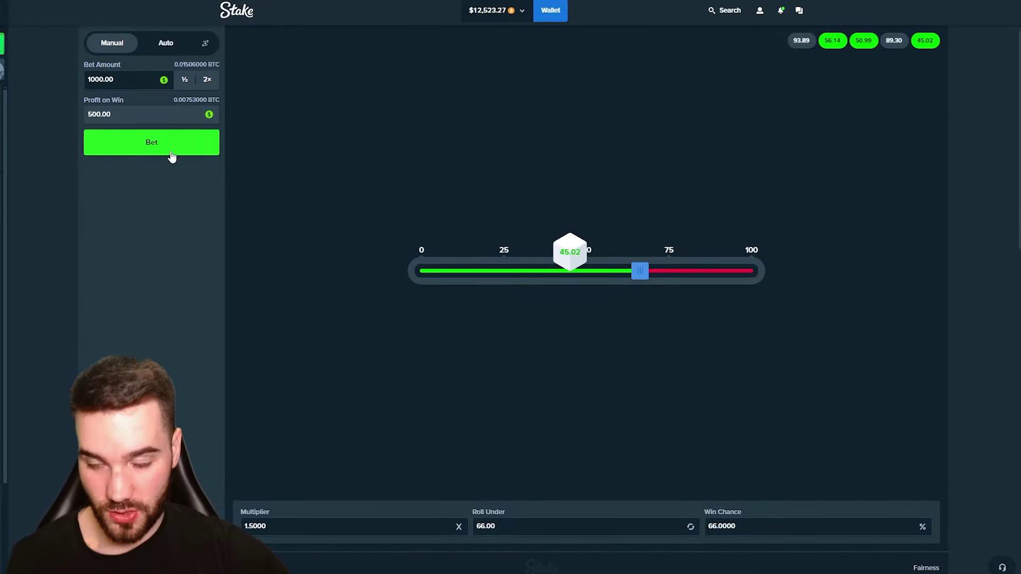
click(169, 153)
click(170, 153)
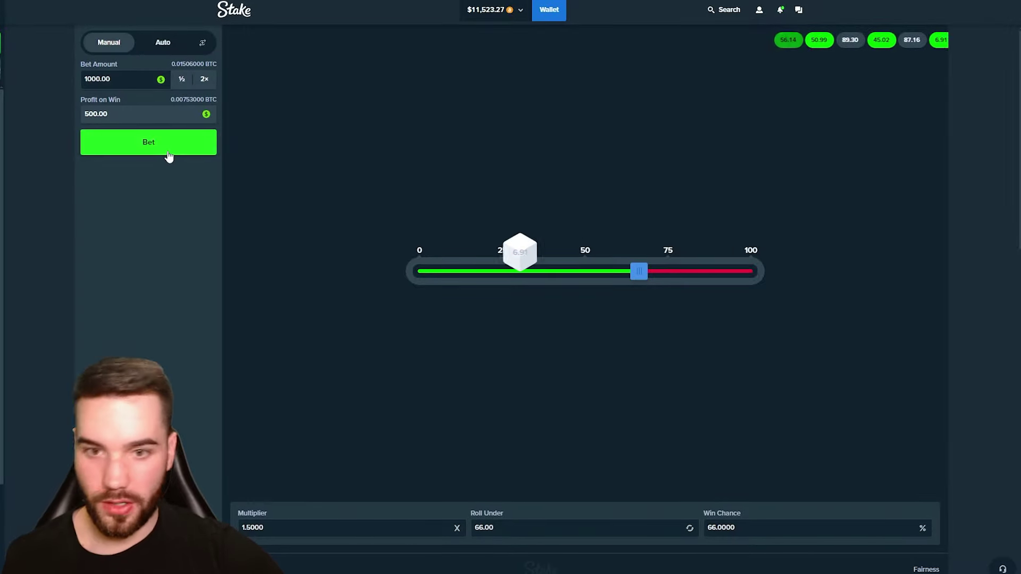
click(167, 155)
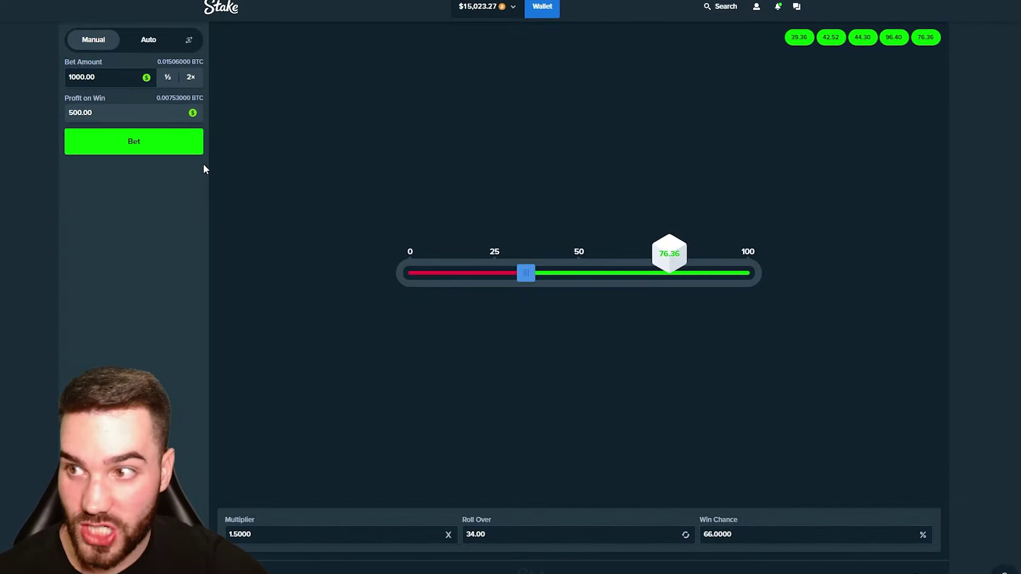
click(164, 155)
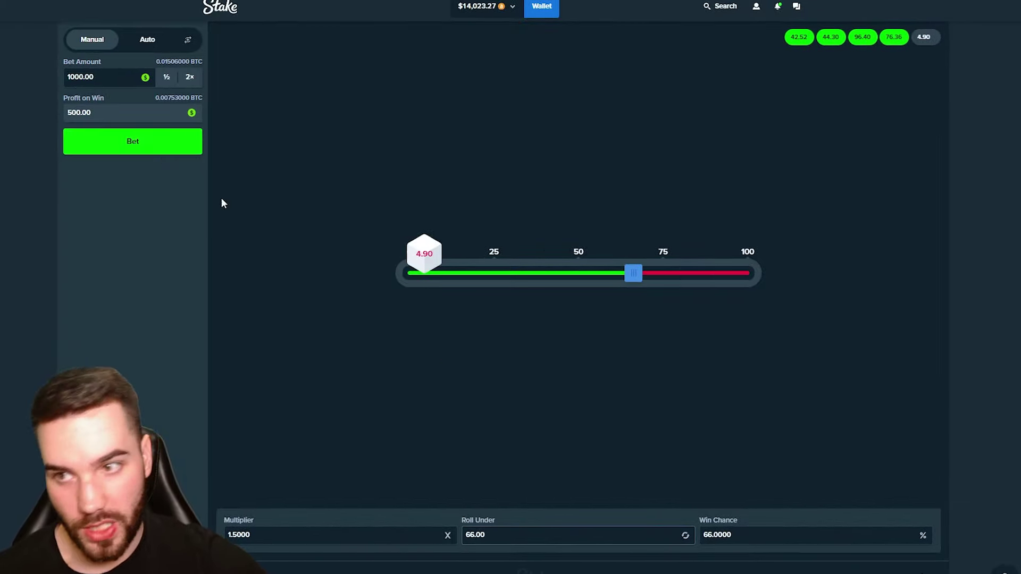
click(156, 141)
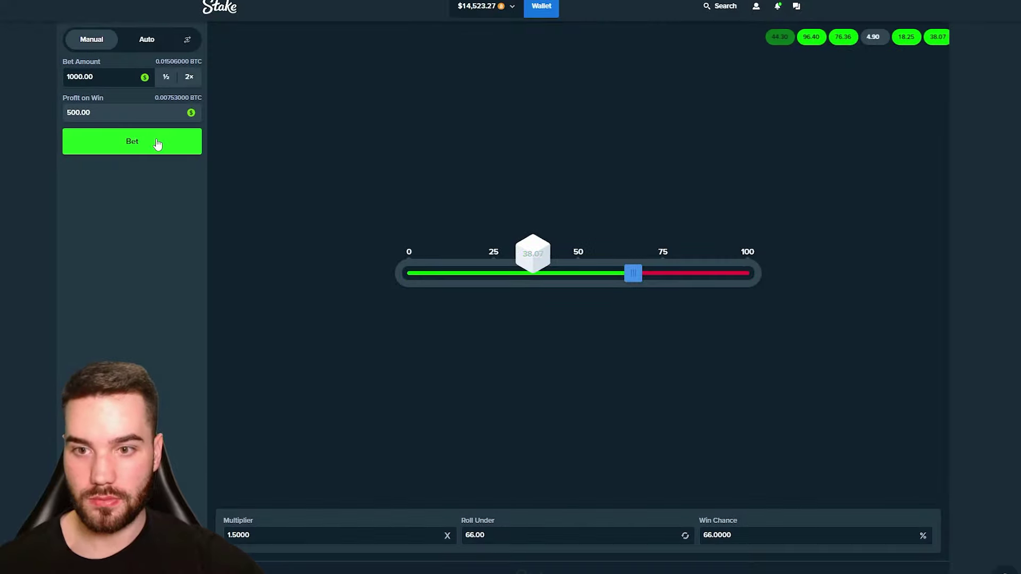
click(157, 141)
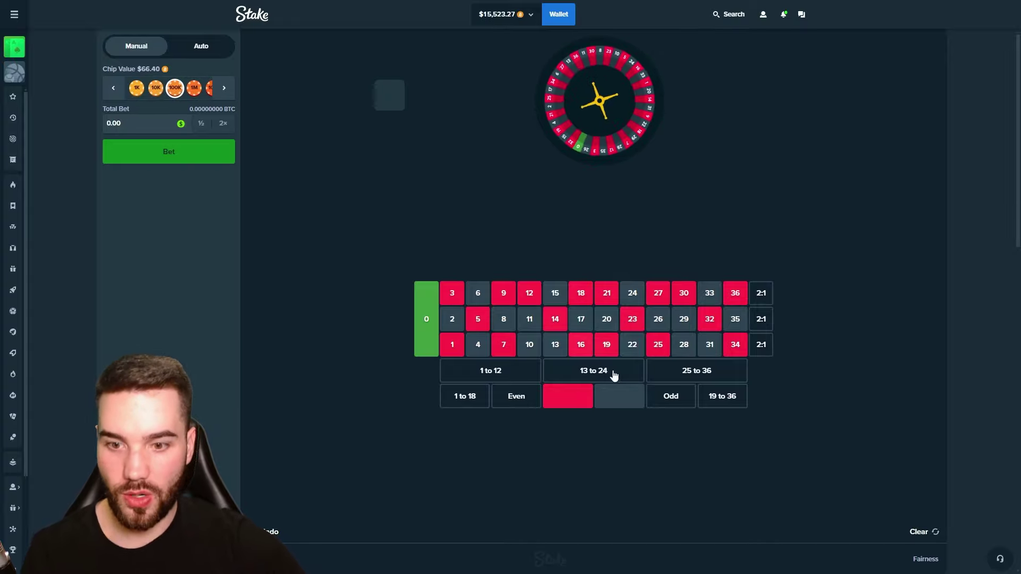
- Place a chip on black and spin the Roulette wheel, which lands on 4
click(620, 396)
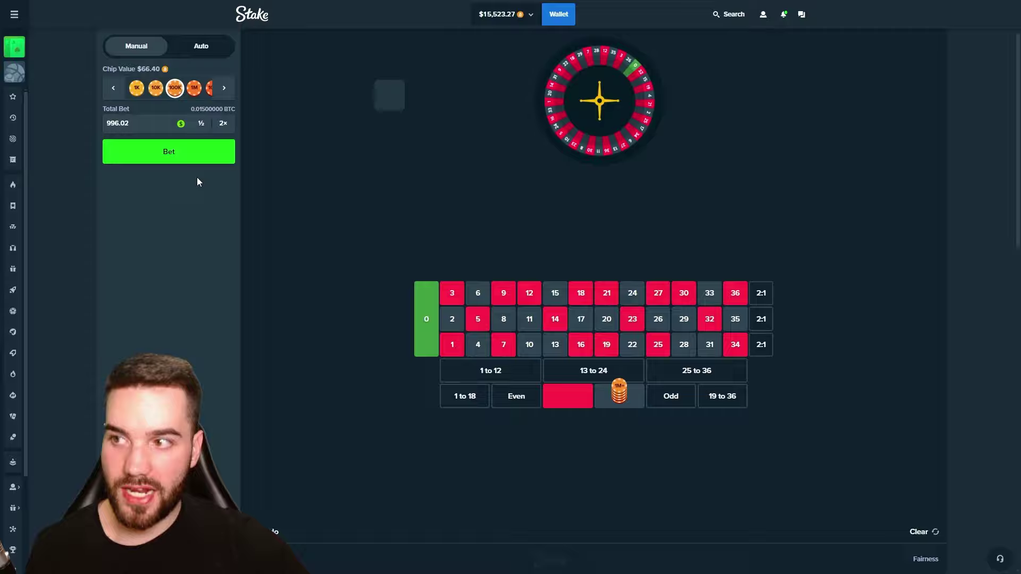
click(197, 160)
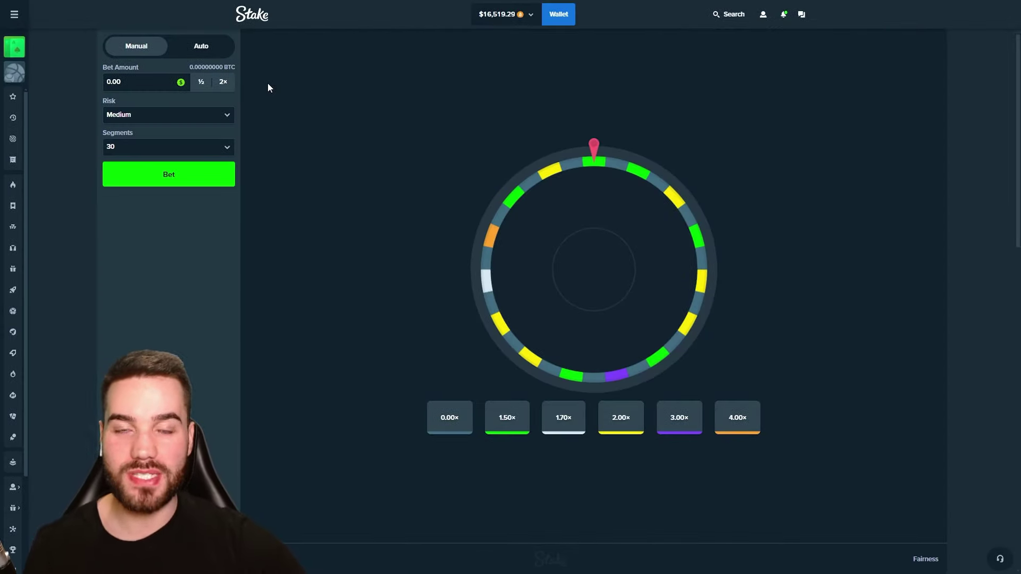
- Set the Wheel bet amount to $1,000 and spin
double_click(144, 86)
text(1)
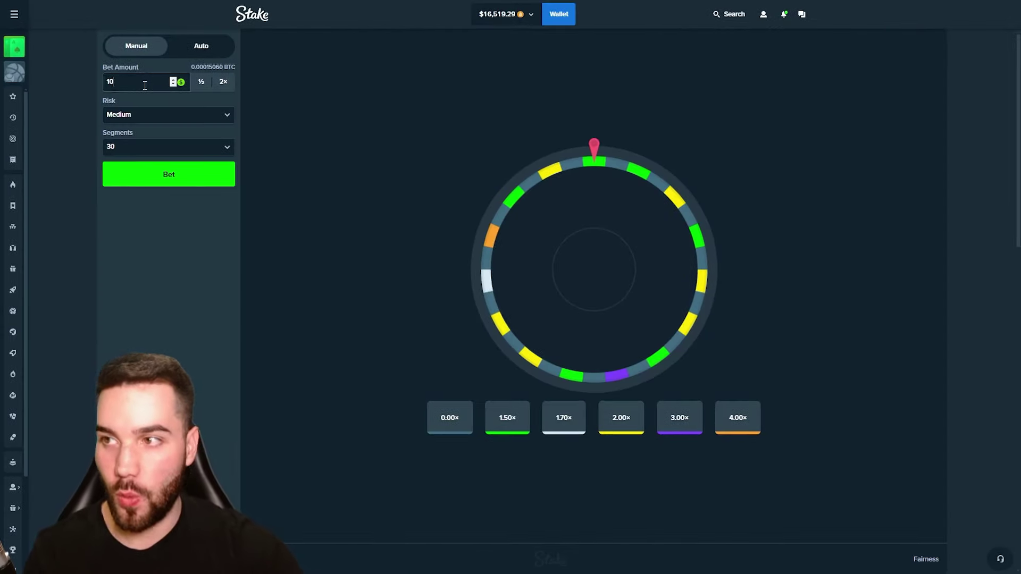
text(00)
click(368, 319)
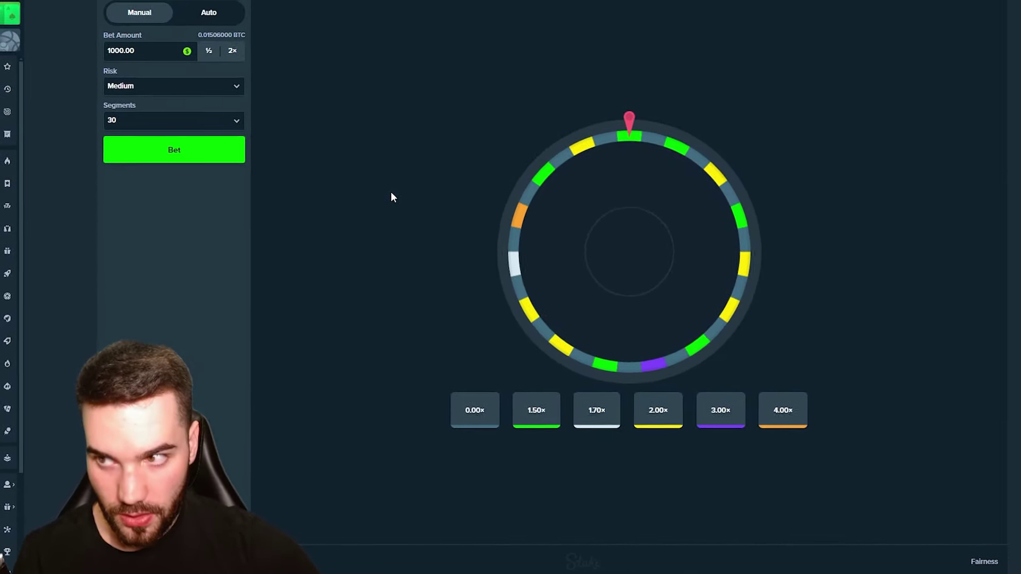
click(199, 157)
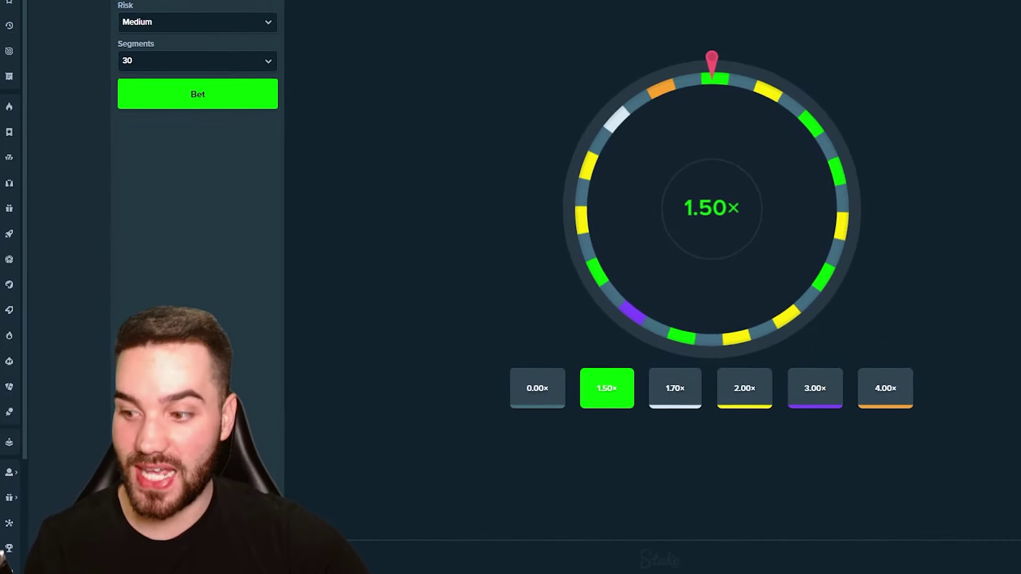
- Review Live Stats for the Wheel game, then close the panel
click(913, 357)
click(937, 400)
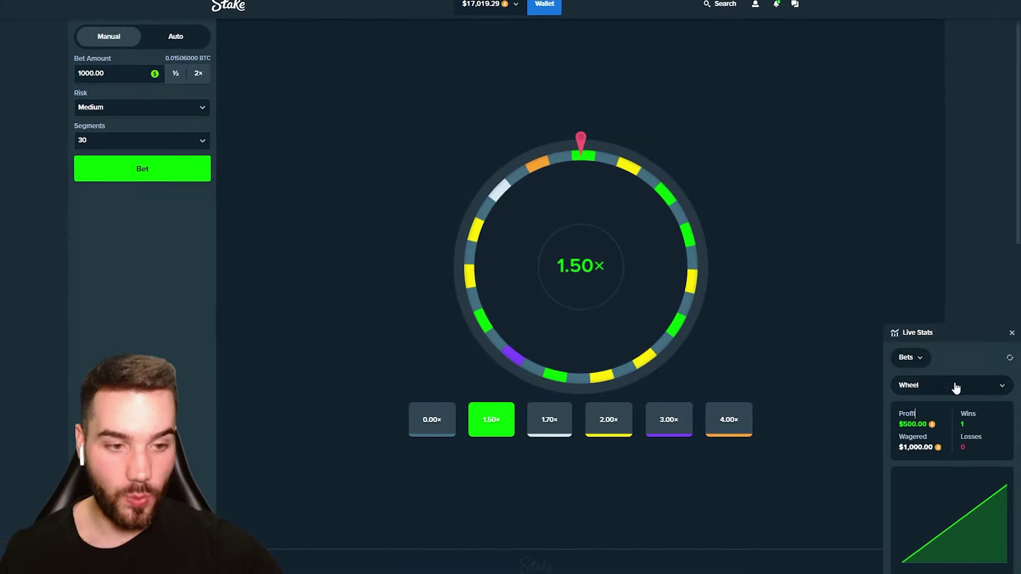
click(1011, 334)
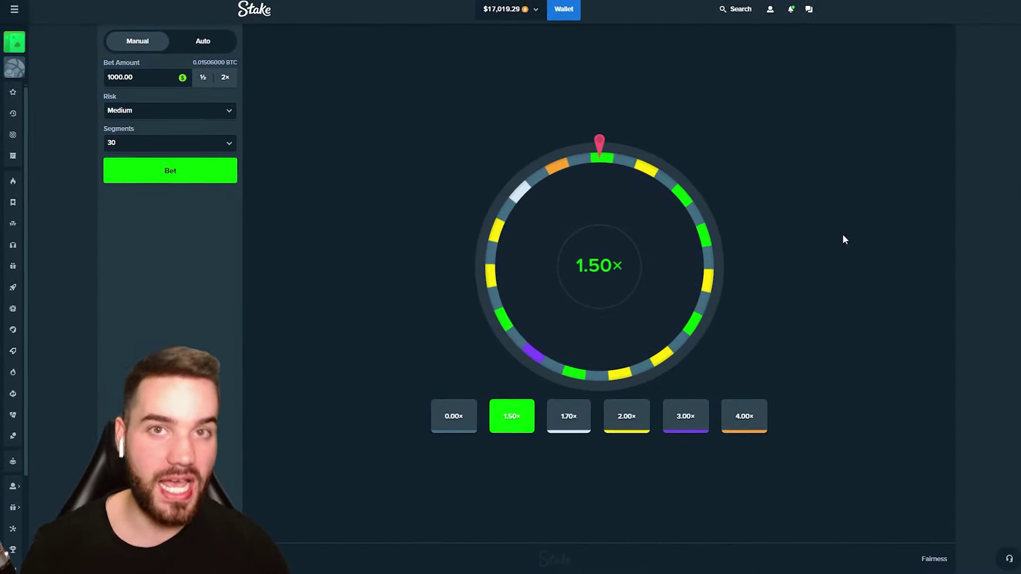